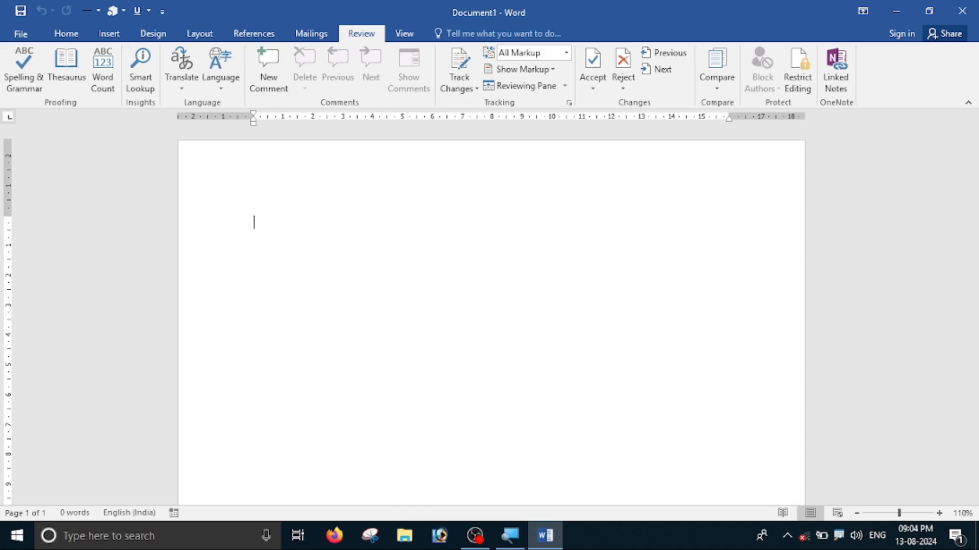
Step: Fill the blank document with sample paragraphs by entering =rand()
type("=rand")
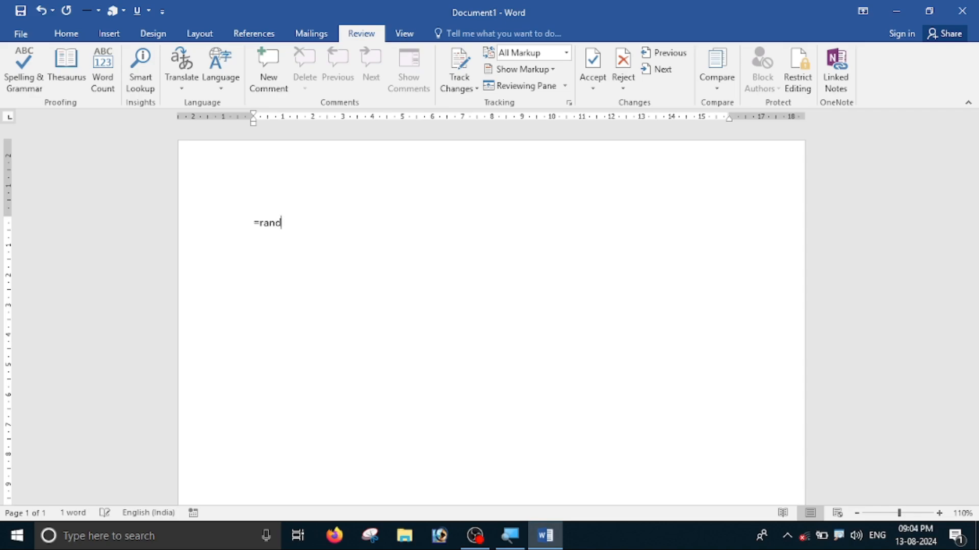
type("()")
key("Return")
scroll(489, 306, "up", 5, "ctrl")
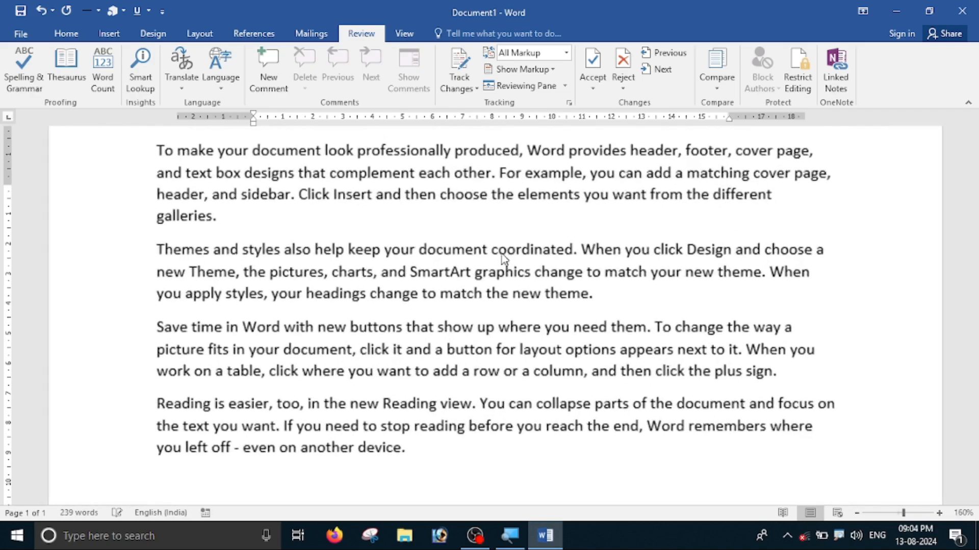
scroll(489, 306, "up", 5)
scroll(518, 333, "down", 1, "ctrl")
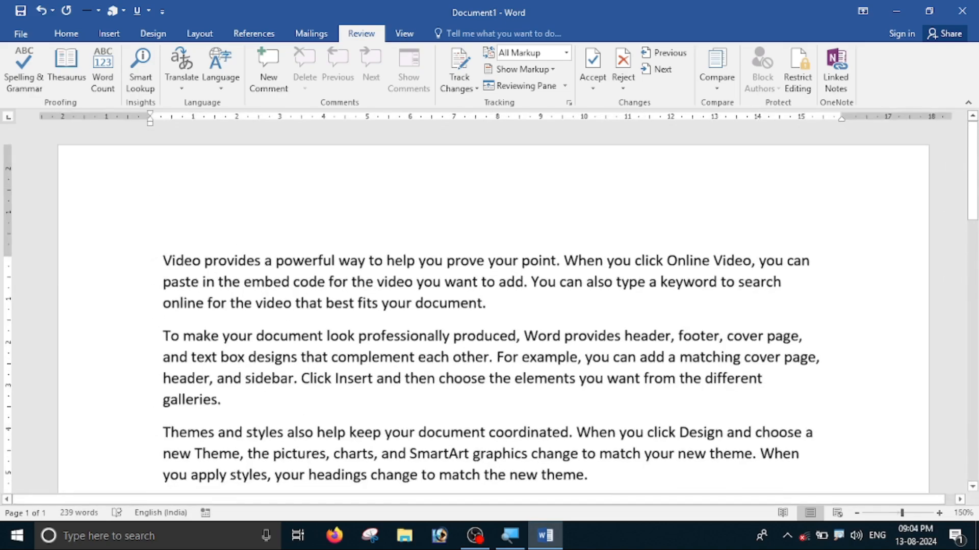
scroll(517, 332, "down", 3)
scroll(489, 313, "up", 3)
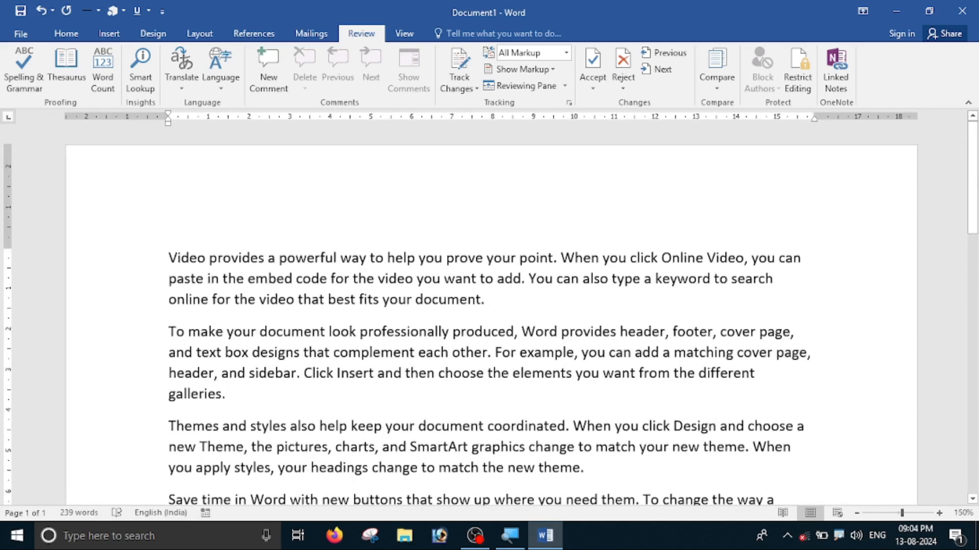
scroll(489, 314, "down", 1, "ctrl")
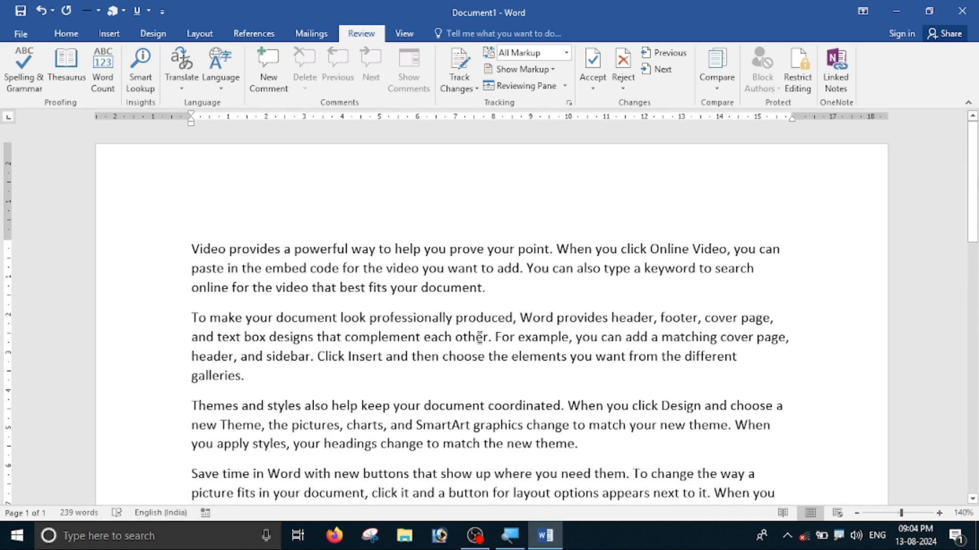
scroll(489, 314, "down", 3)
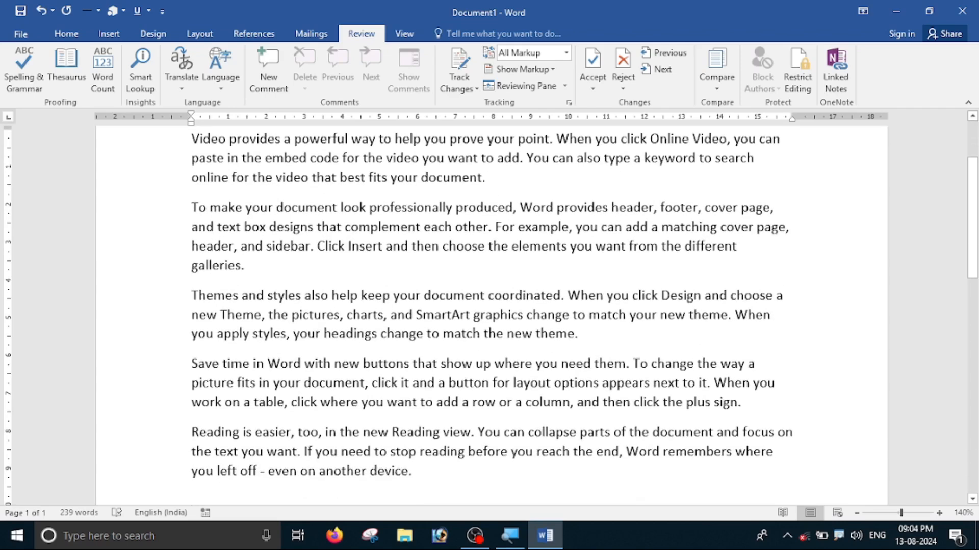
scroll(524, 286, "up", 3)
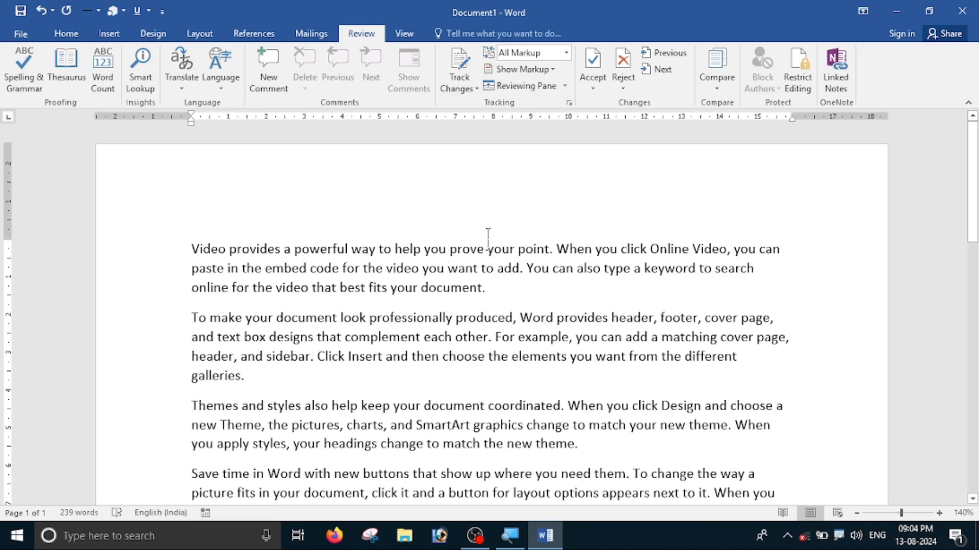
Step: Turn on Track Changes, then save the document to the Desktop as "imp file" and close it
left_click(456, 64)
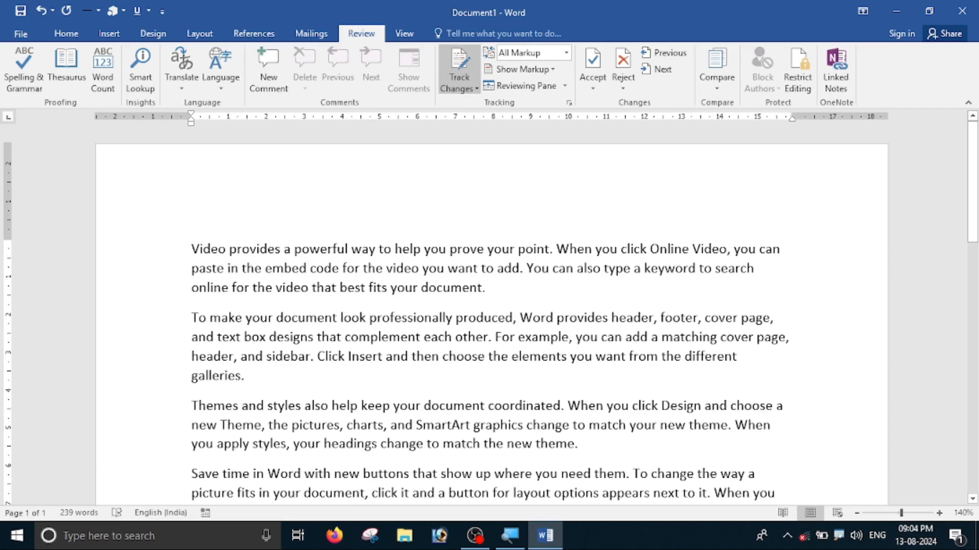
key("ctrl+s")
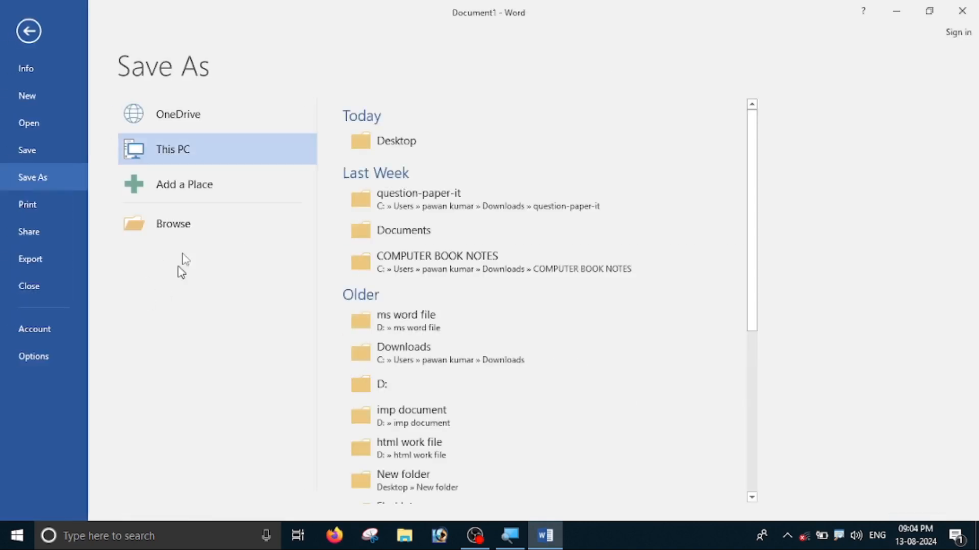
left_click(164, 219)
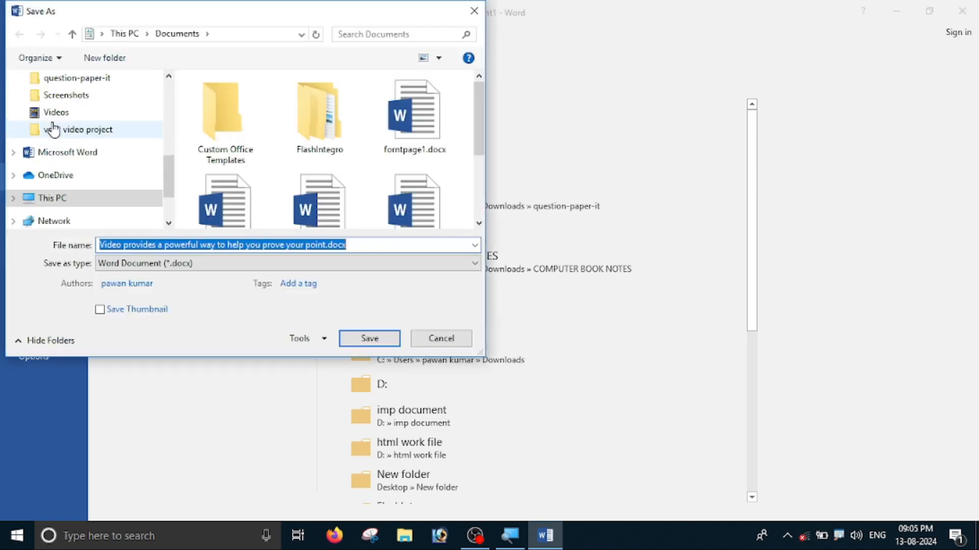
scroll(52, 129, "down", 3)
left_click(59, 118)
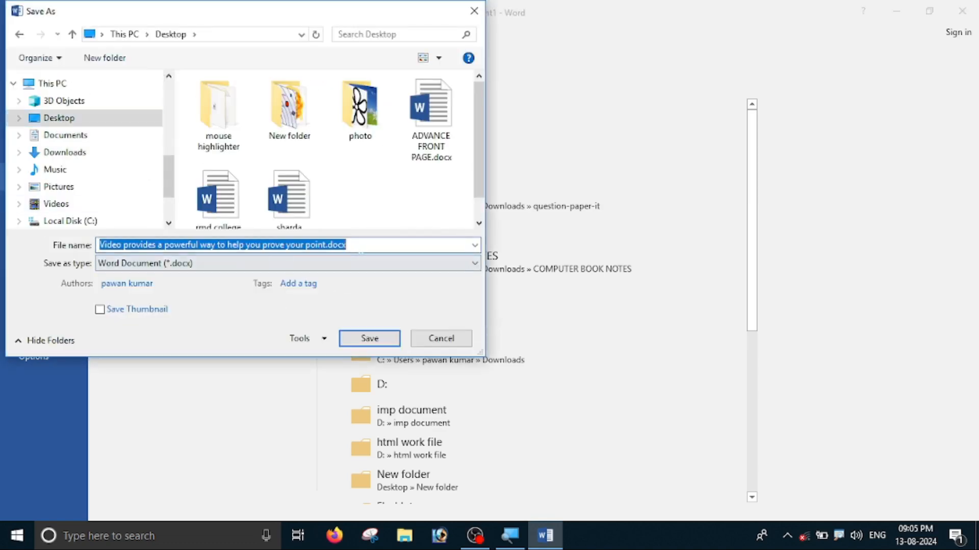
type("imp file")
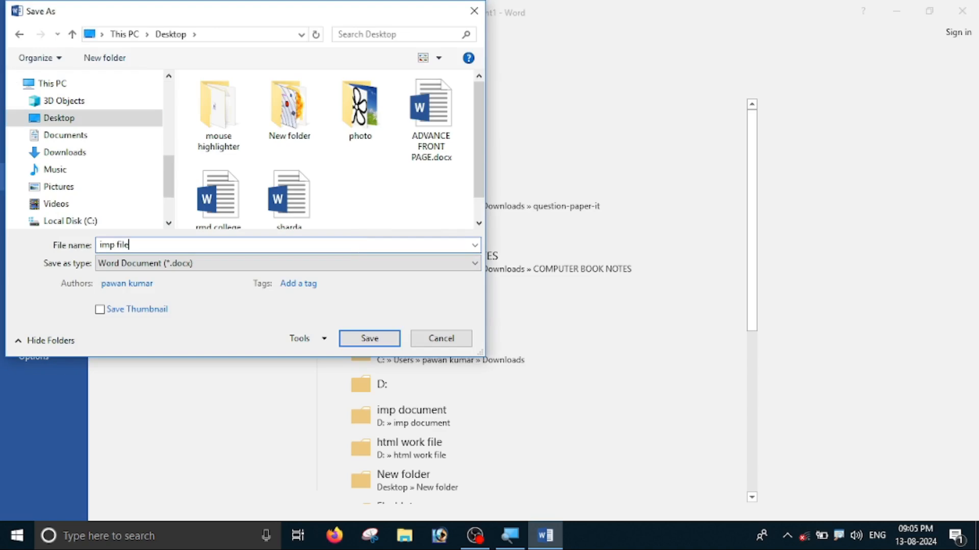
left_click(356, 334)
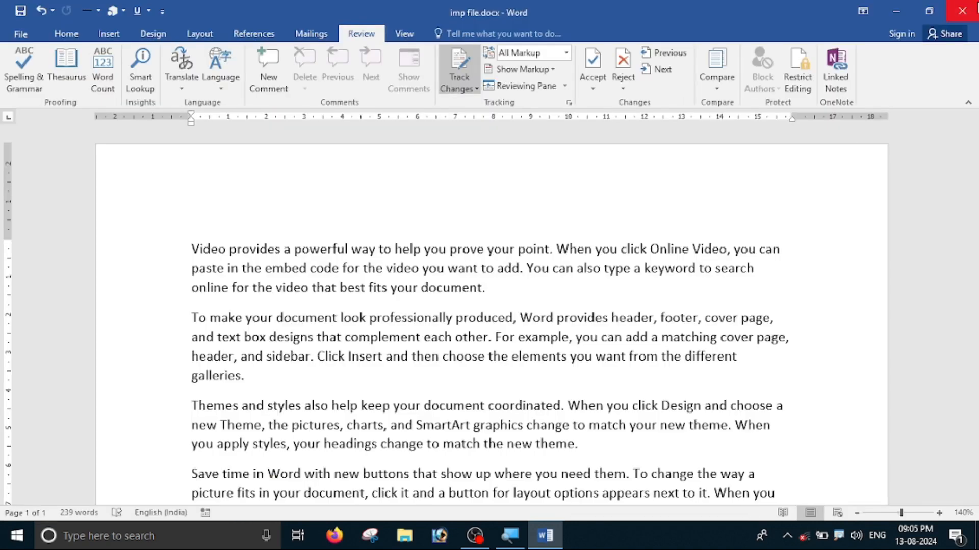
left_click(962, 11)
Step: Refresh the desktop and move the imp file.docx icon to the empty area beside the other icons
right_click(609, 92)
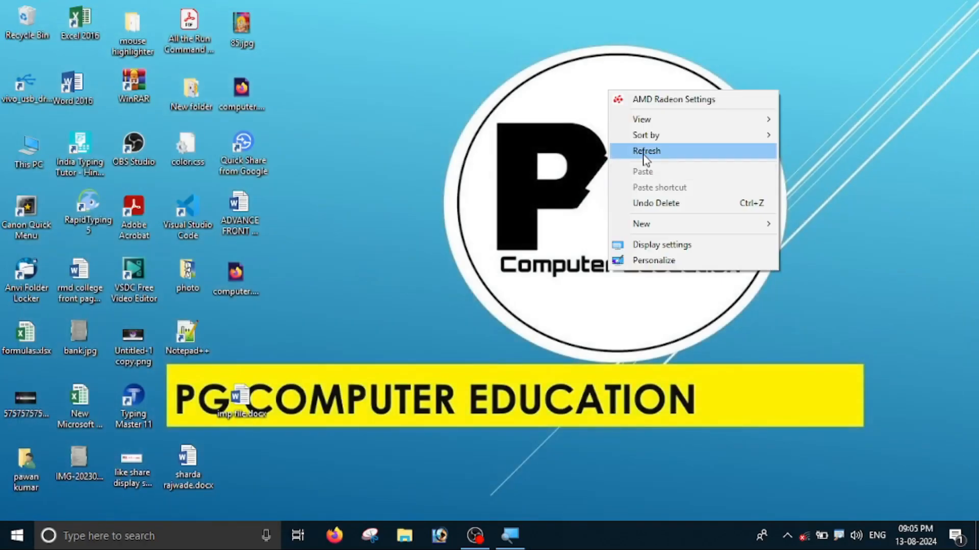
left_click(643, 153)
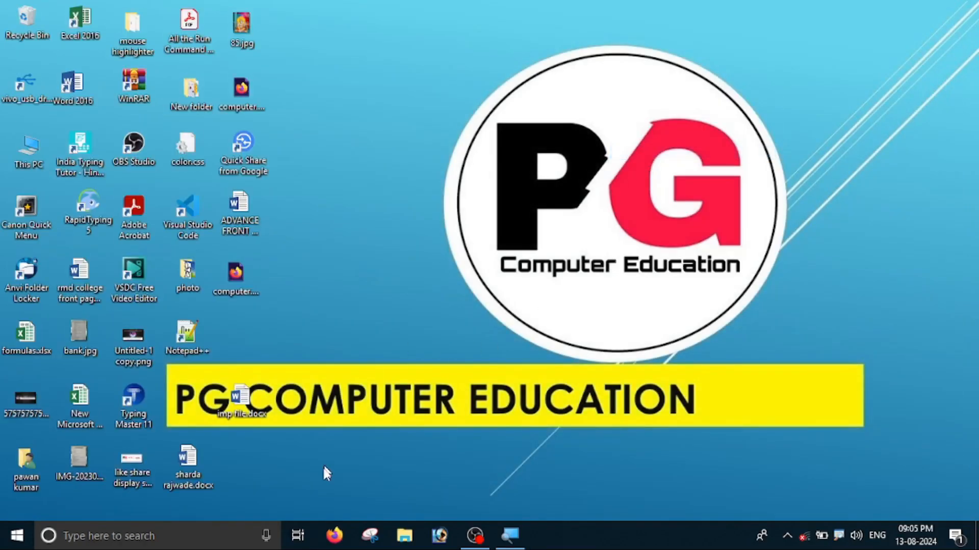
left_click_drag(241, 398, 357, 211)
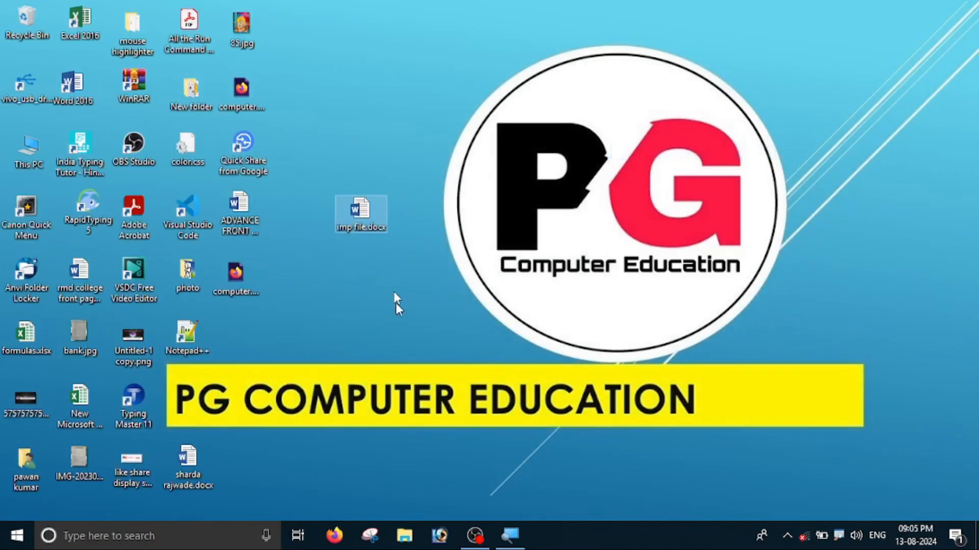
Step: Reopen imp file.docx from the desktop in Word and make its first paragraph bold
double_click(356, 210)
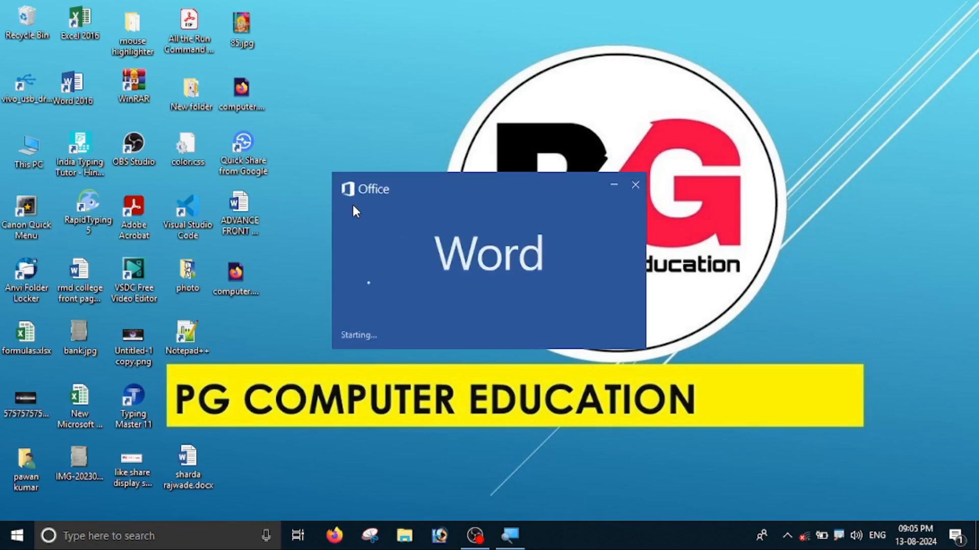
scroll(555, 365, "down", 3)
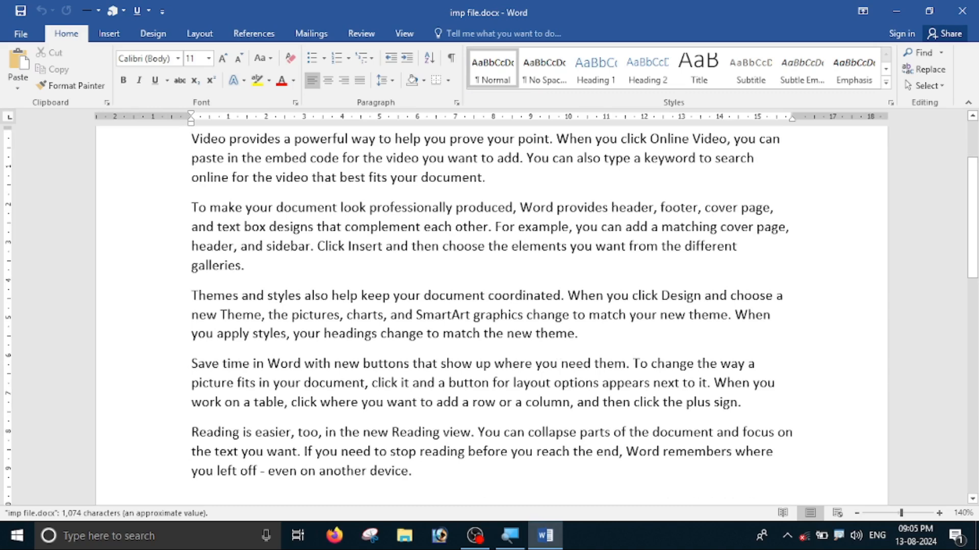
scroll(549, 362, "up", 3)
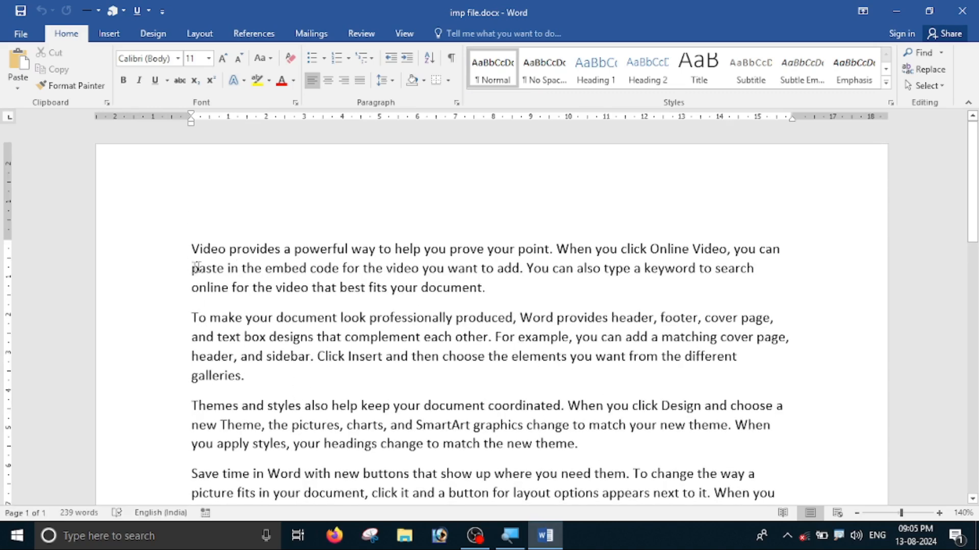
triple_click(296, 283)
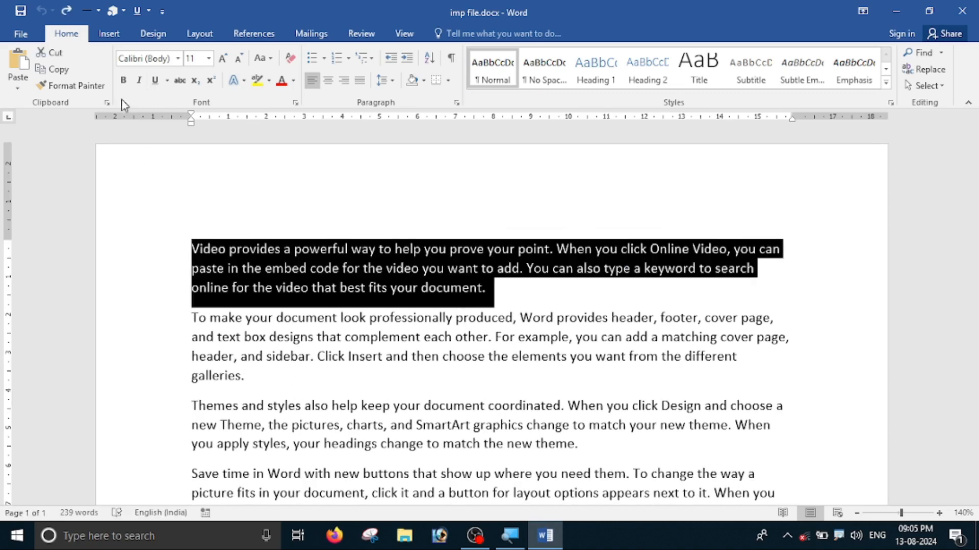
left_click(124, 81)
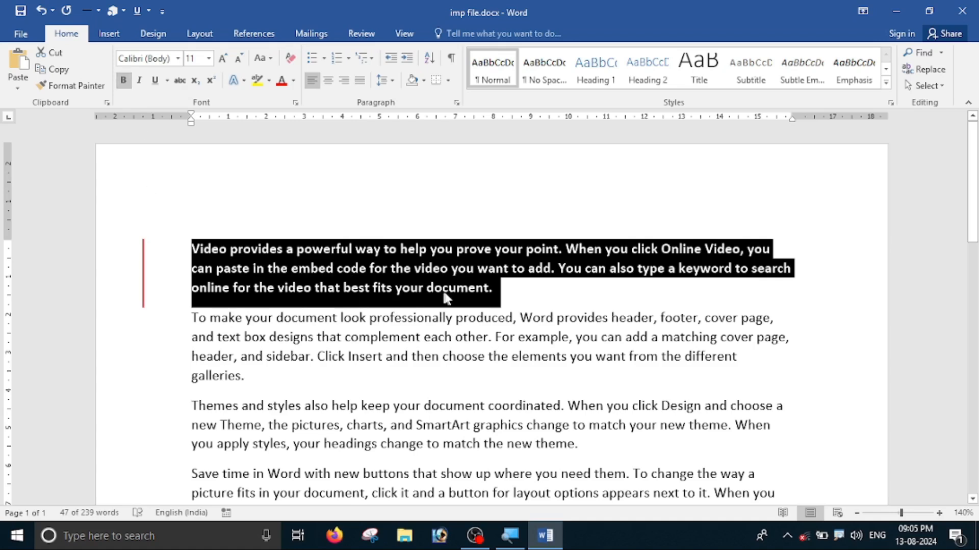
Step: Add the words "Computer work" at the end of the paragraph beginning "Themes and styles"
scroll(309, 320, "down", 3)
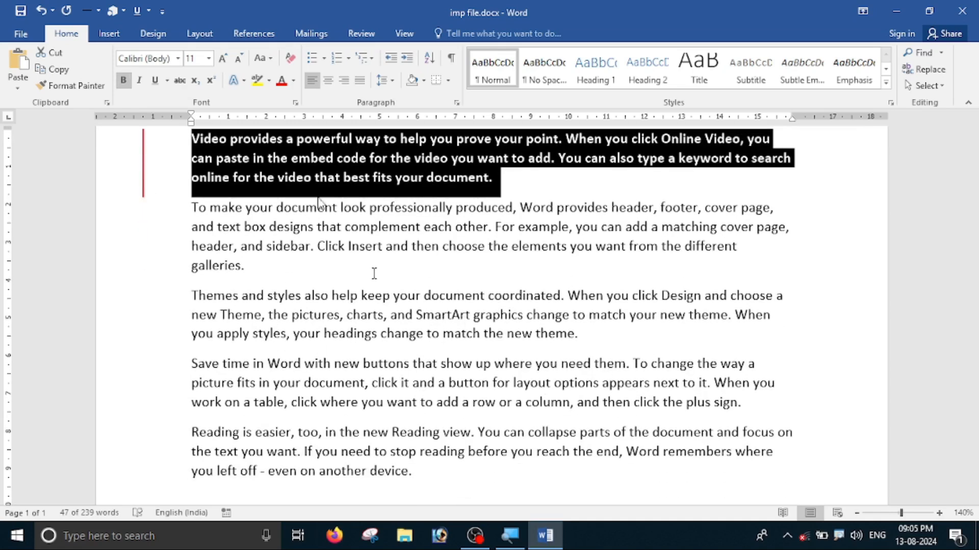
left_click(579, 334)
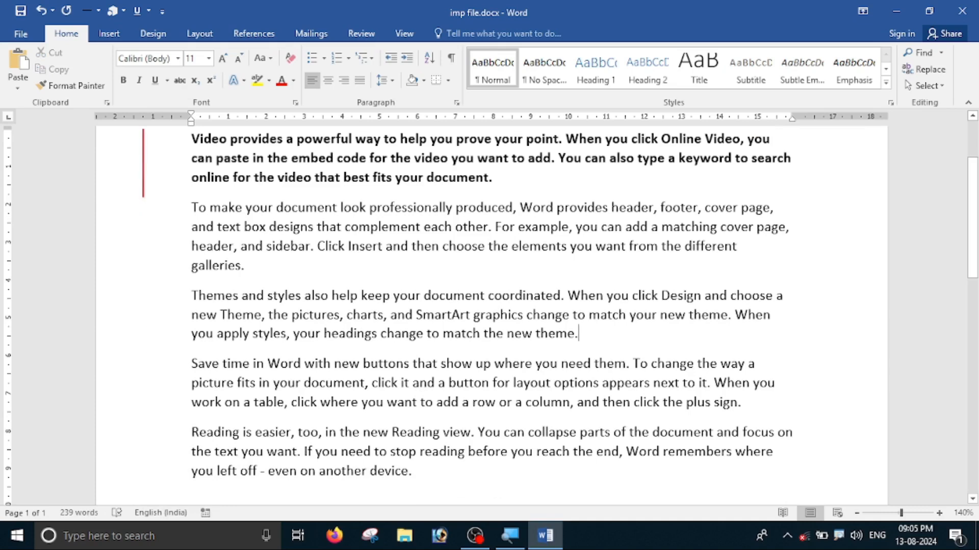
type("Compute")
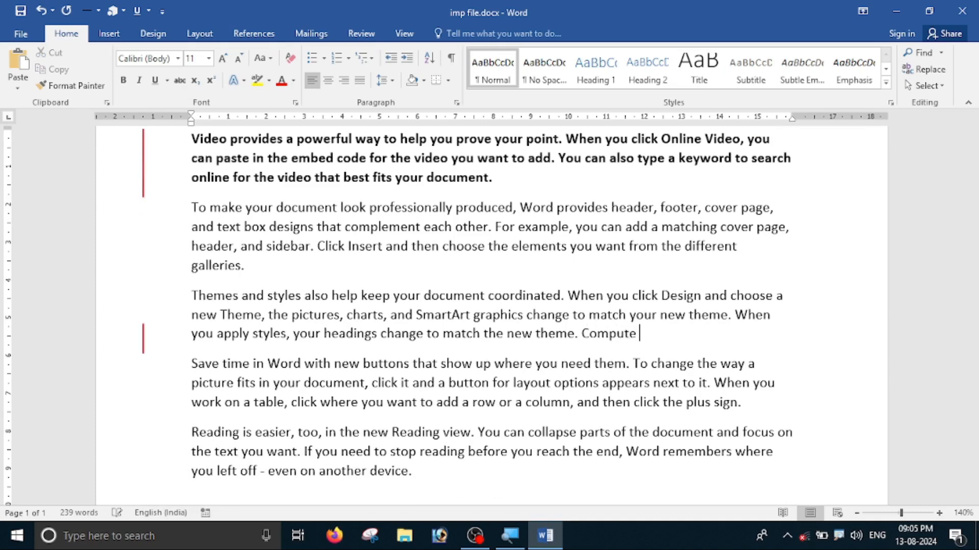
type(" rr work")
scroll(649, 376, "down", 2)
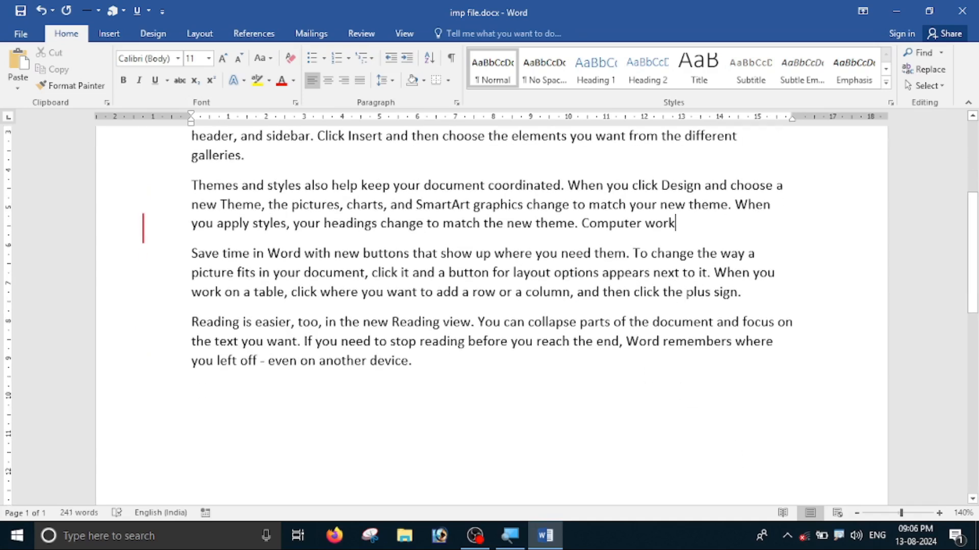
Step: Attach a comment reading "keyboard" to the words "plus sign." in the fourth paragraph
left_click_drag(686, 294, 729, 306)
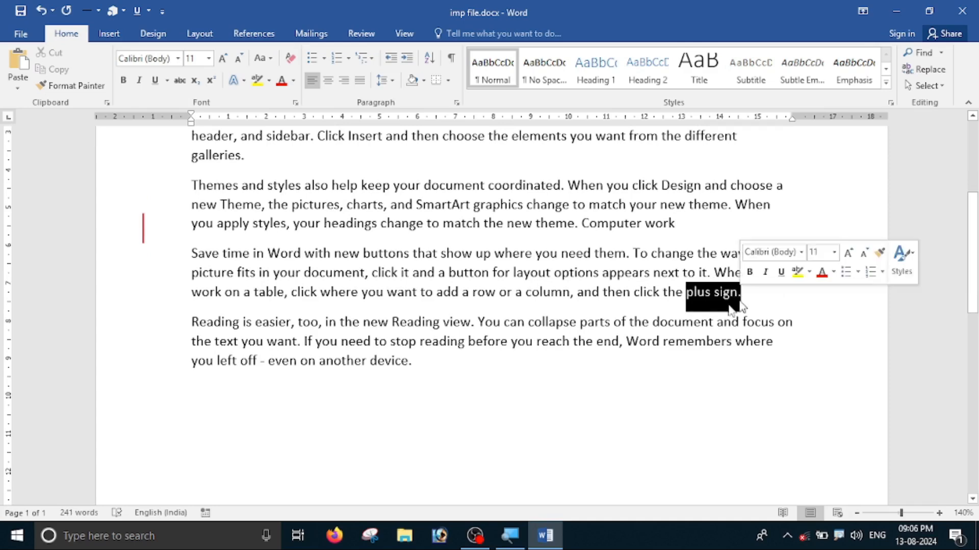
left_click(361, 33)
left_click(268, 77)
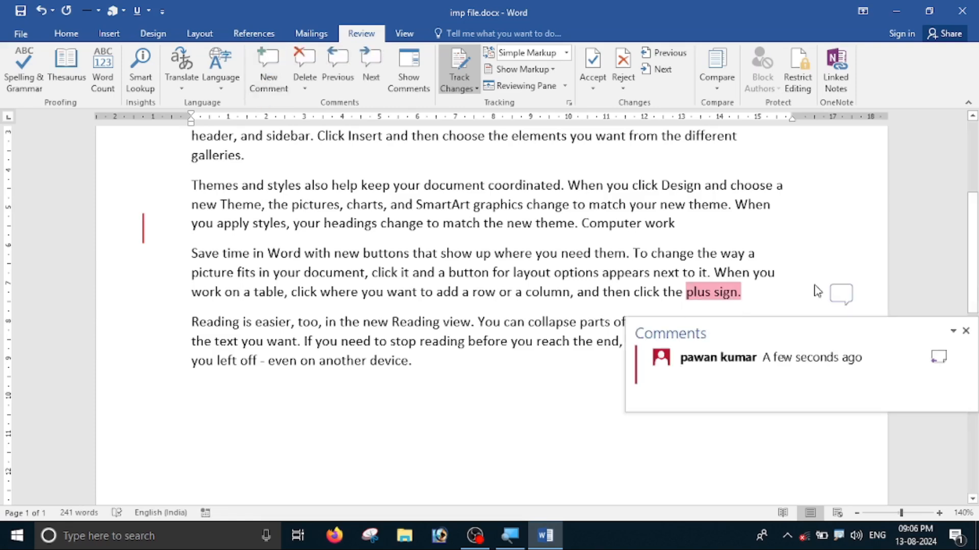
type("keyboard")
key("Escape")
left_click(292, 446)
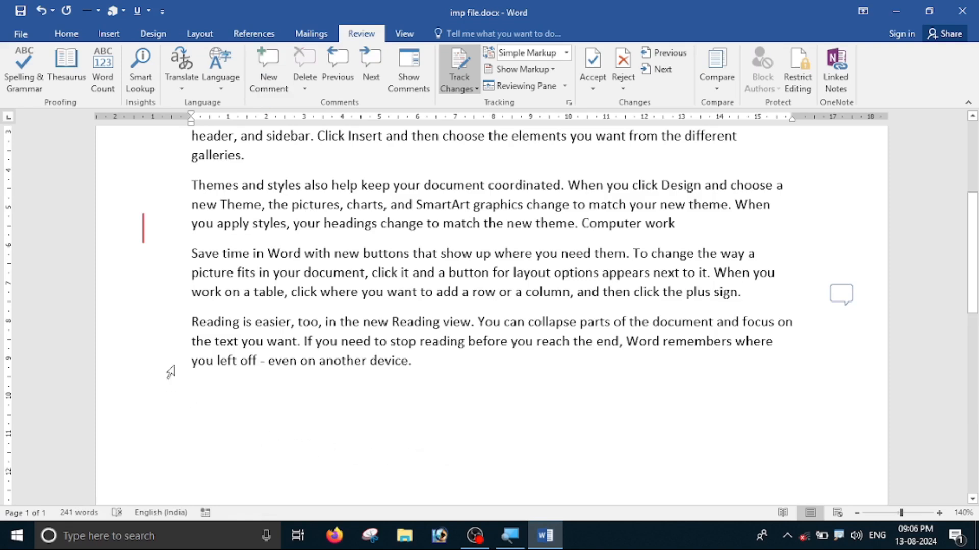
Step: Delete the document's last line, "you left off - even on another device.", then save and close the file
left_click_drag(168, 372, 194, 359)
key("Delete")
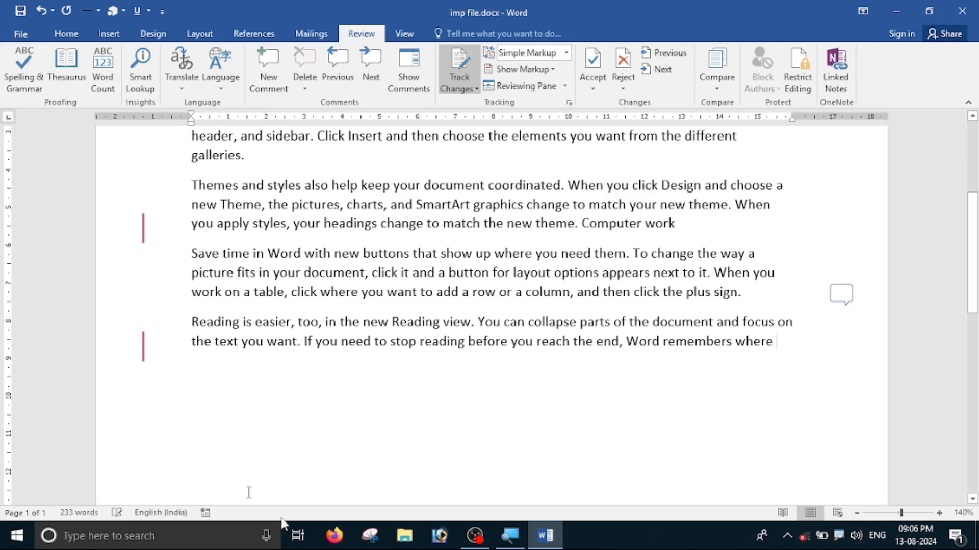
scroll(489, 306, "up", 2)
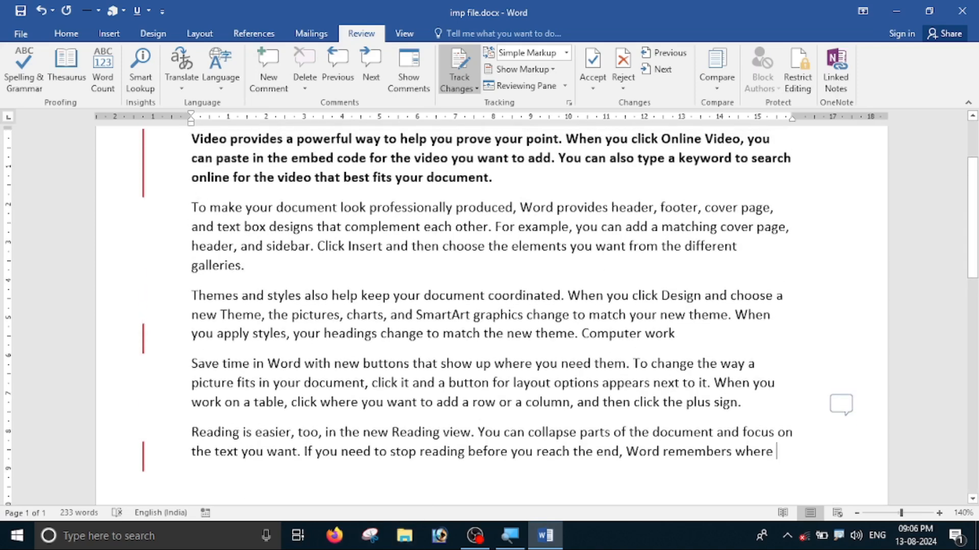
key("ctrl+s")
left_click(962, 10)
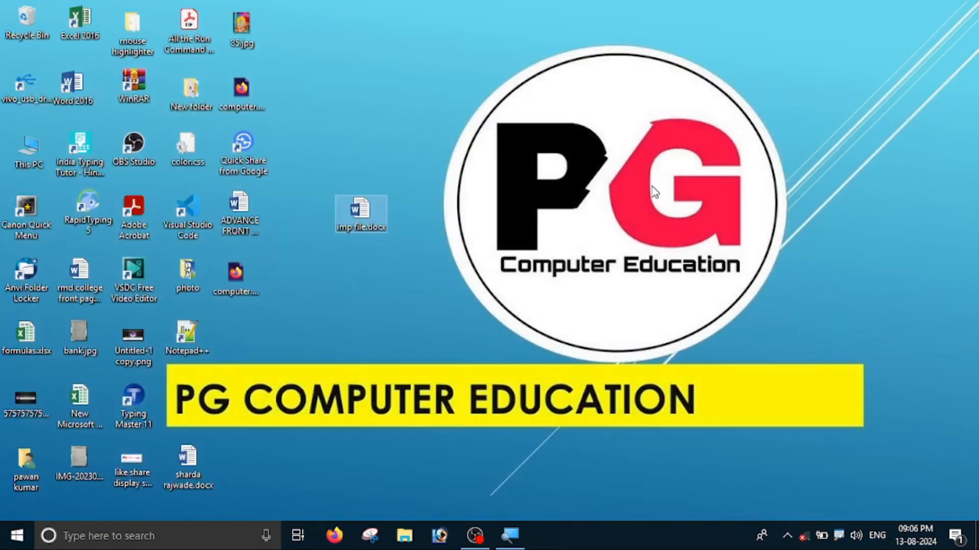
Step: Refresh the desktop and reopen imp file.docx in Word to look over the change marks beside the edited paragraphs
right_click(654, 189)
left_click(683, 247)
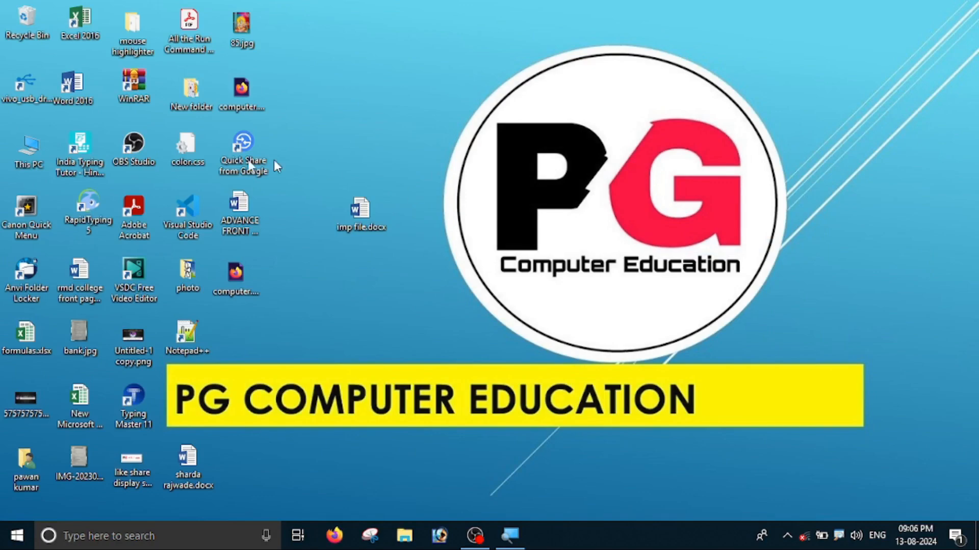
double_click(345, 211)
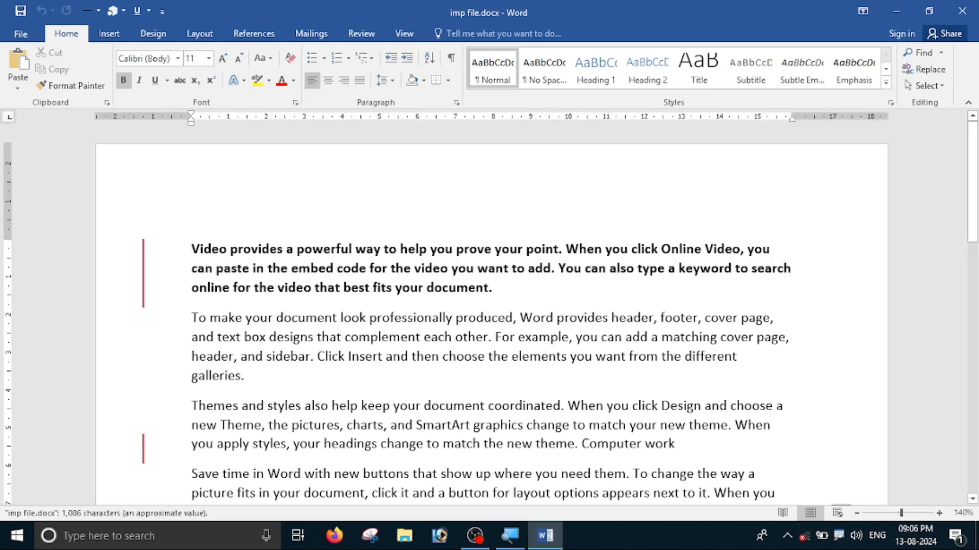
scroll(622, 392, "down", 2)
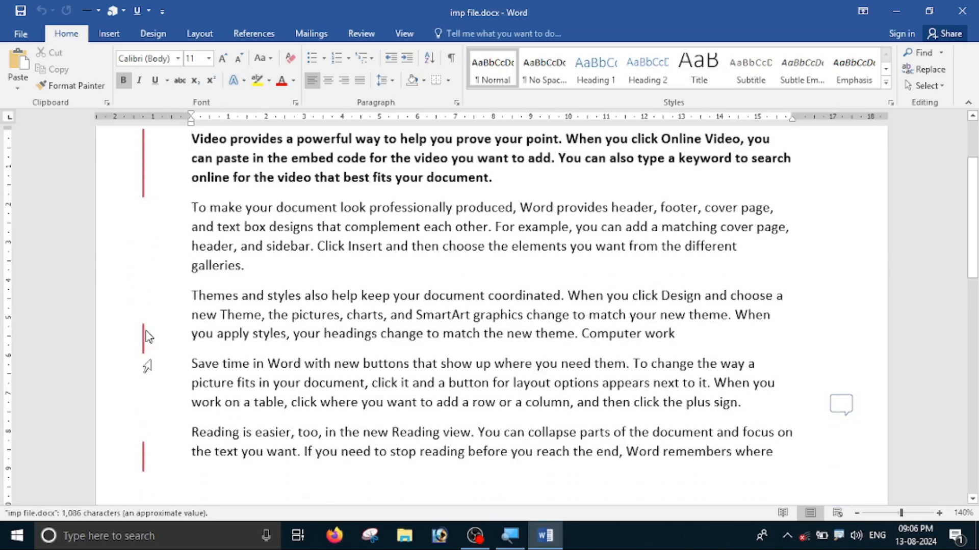
scroll(148, 285, "up", 2)
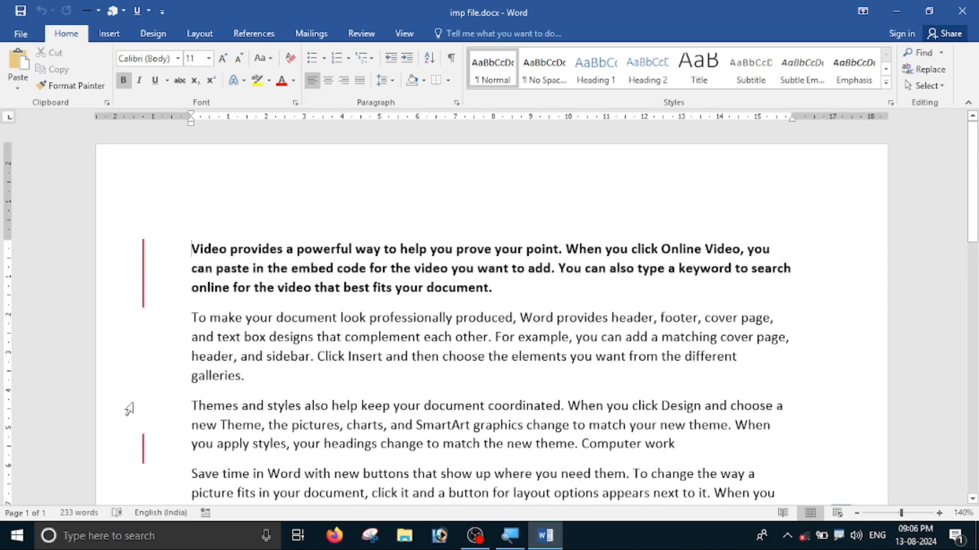
Step: Examine the change bars beside the edited paragraphs and the comment marker beside the fourth paragraph in the Simple Markup view
scroll(129, 409, "down", 4)
scroll(490, 306, "up", 4)
scroll(489, 306, "down", 2)
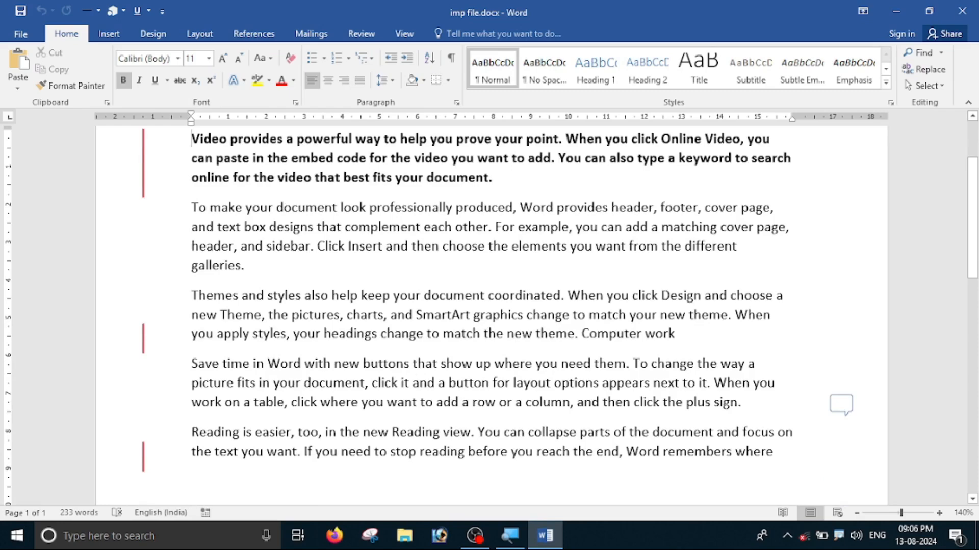
scroll(489, 306, "up", 2)
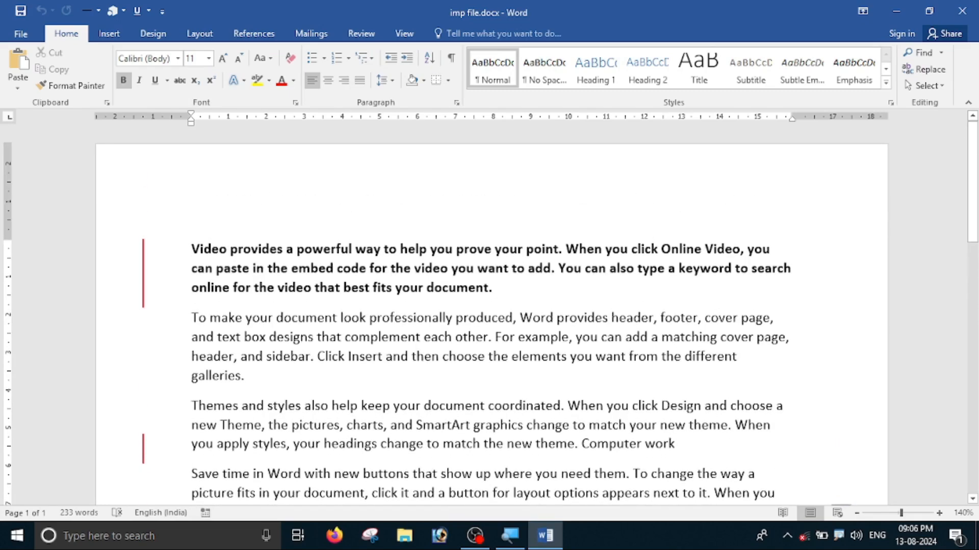
scroll(489, 306, "up", 1)
scroll(490, 306, "down", 4)
scroll(489, 306, "up", 4)
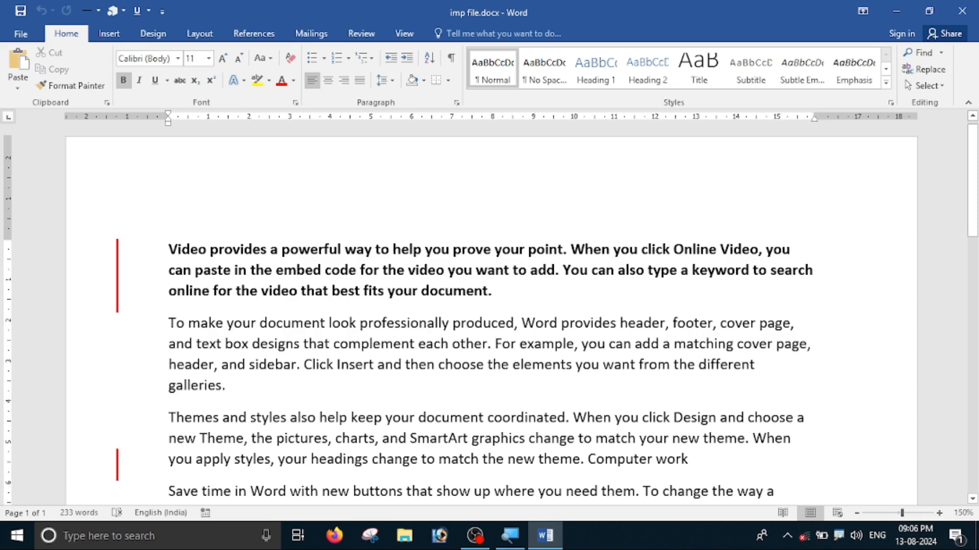
scroll(442, 337, "down", 2)
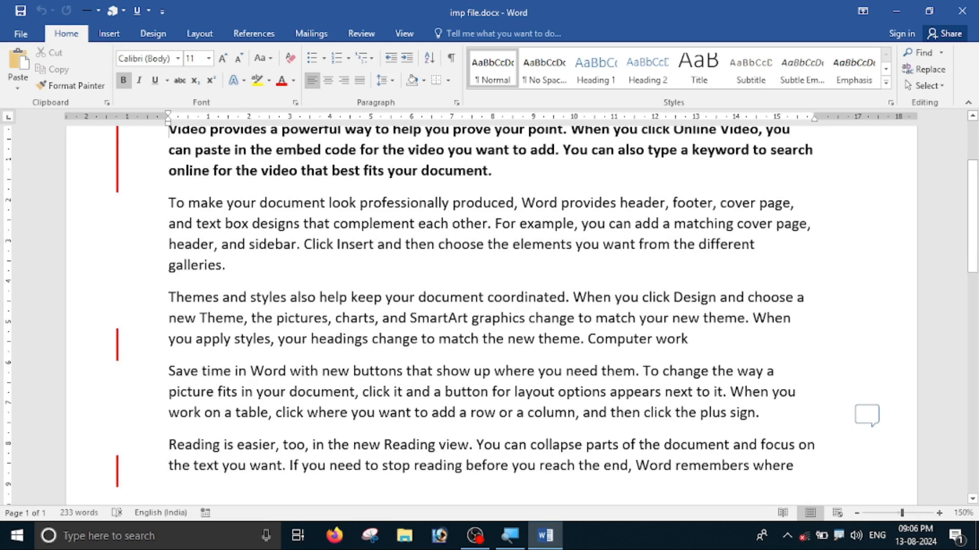
scroll(345, 376, "down", 4)
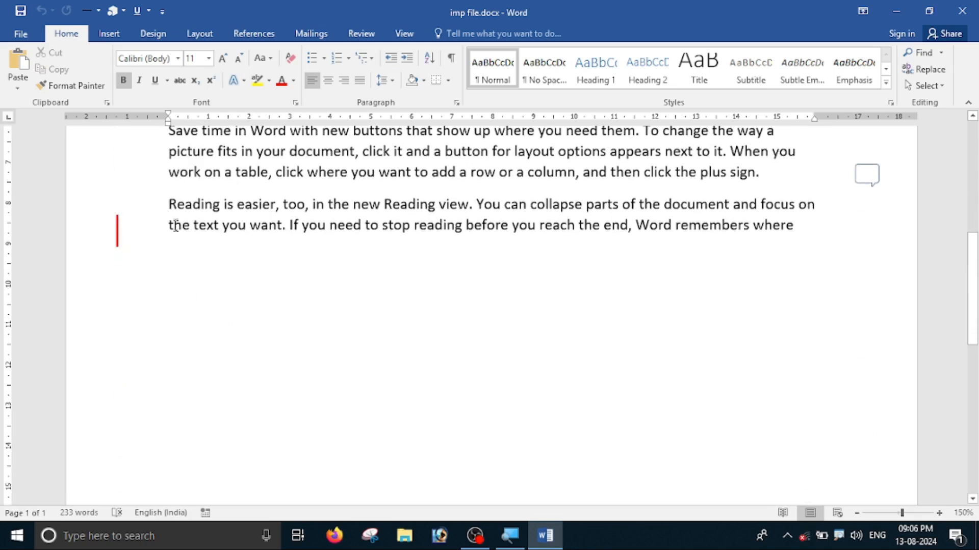
scroll(754, 219, "up", 4)
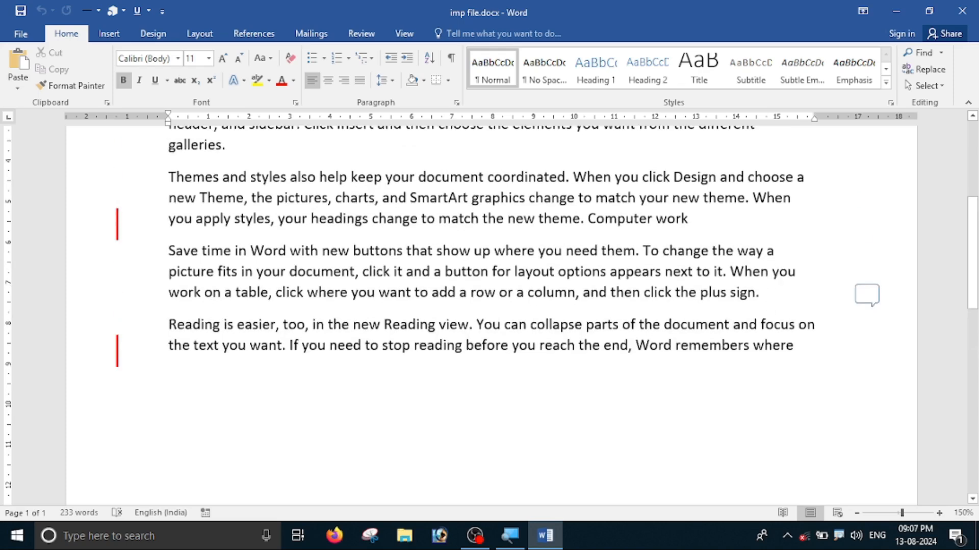
scroll(320, 172, "up", 2)
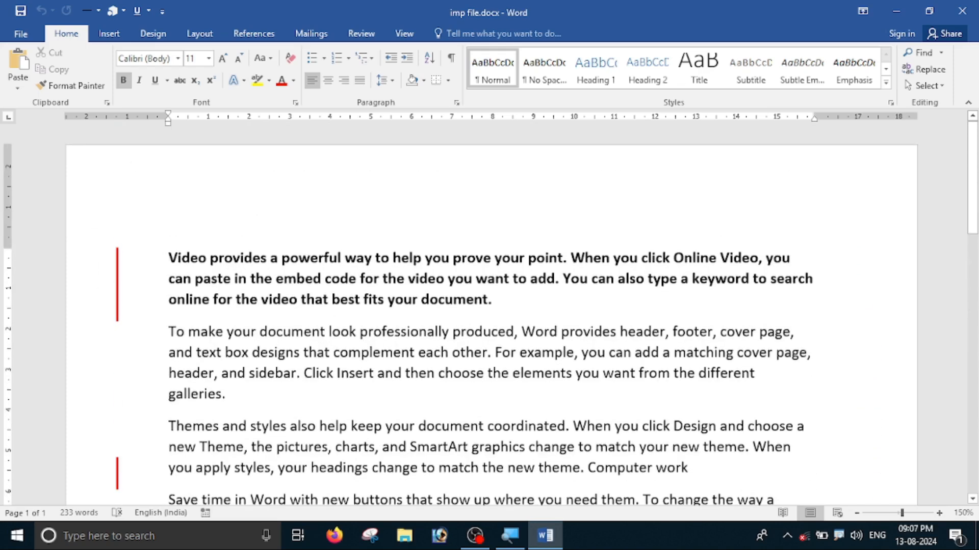
scroll(489, 316, "down", 4)
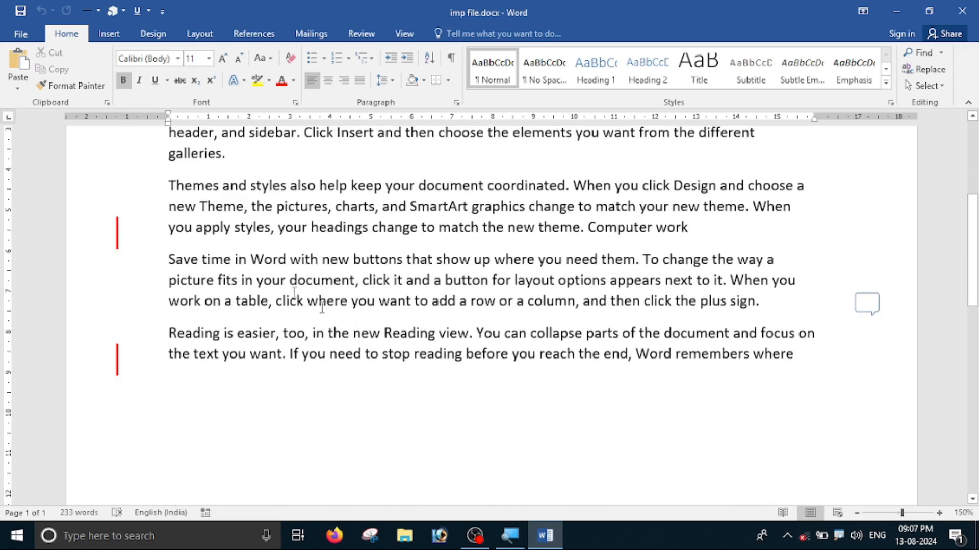
left_click_drag(168, 227, 538, 227)
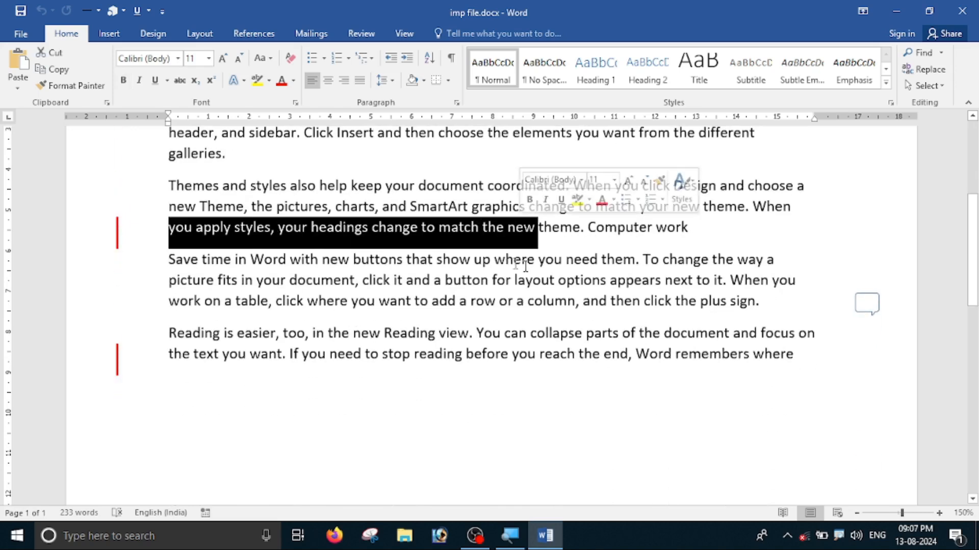
left_click(601, 260)
scroll(599, 276, "up", 2)
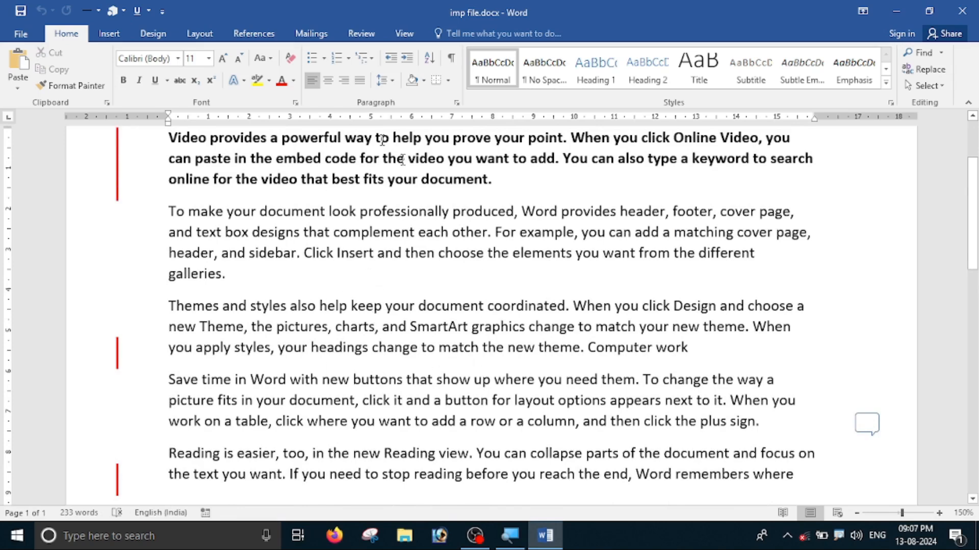
Step: Display the revisions as All Markup and inspect the formatting change, insertion, deletion and the comment on "plus sign."
left_click(368, 37)
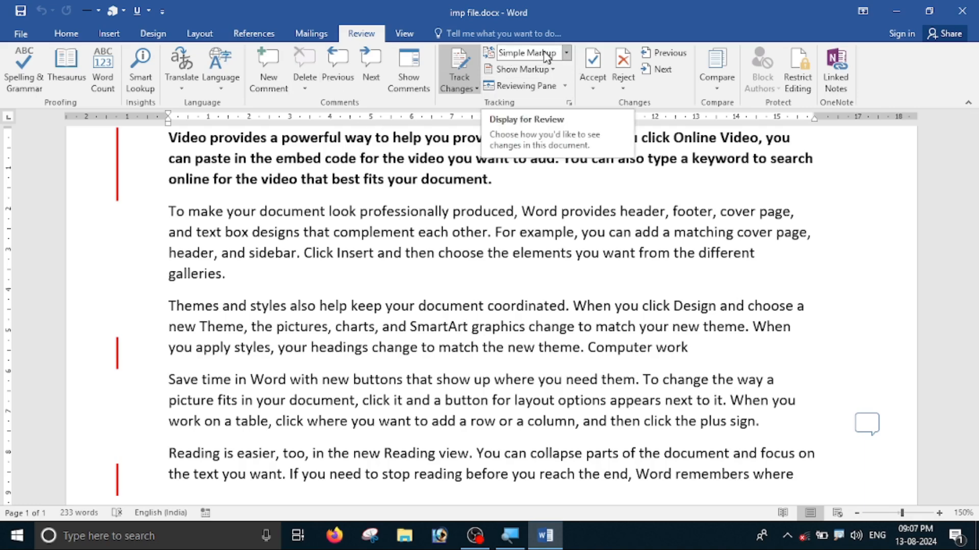
left_click(566, 53)
left_click(521, 82)
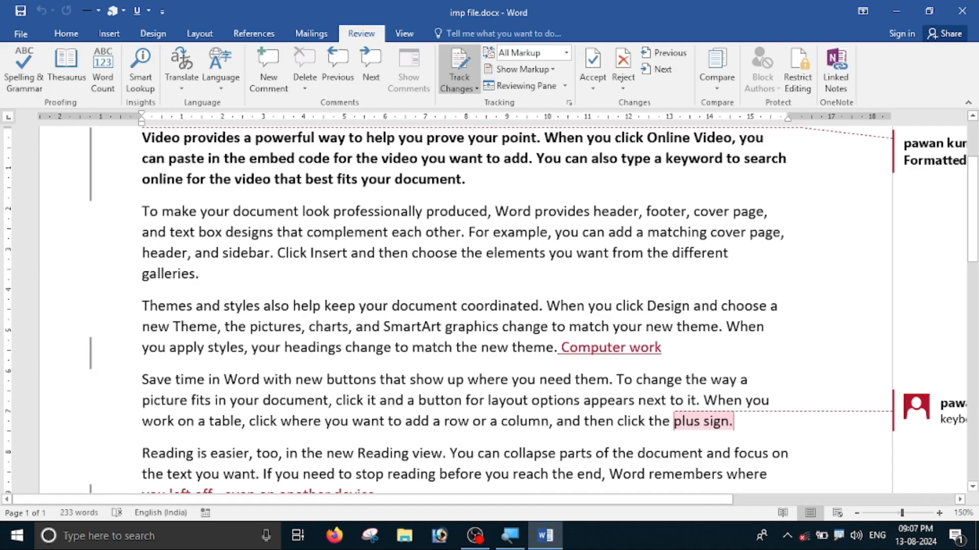
scroll(576, 332, "down", 2)
scroll(847, 339, "down", 2)
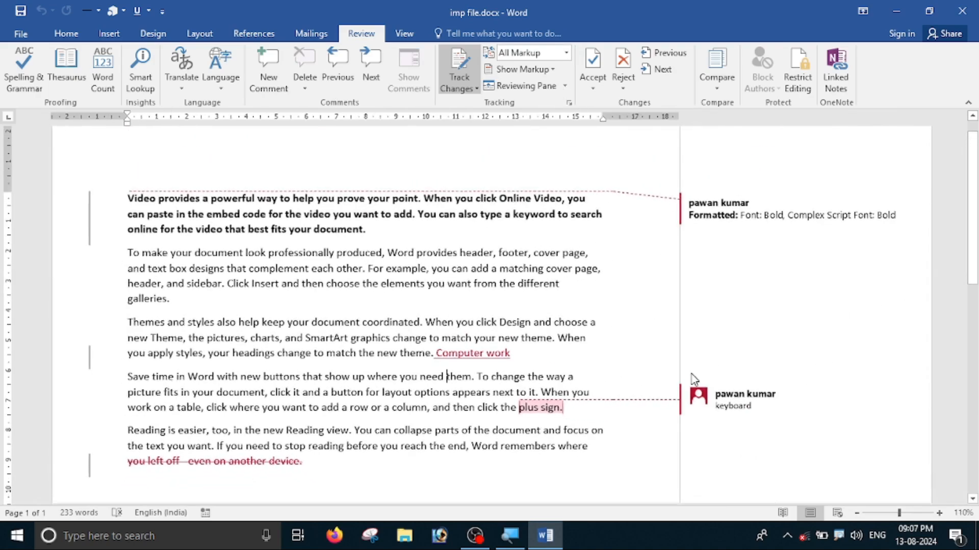
scroll(693, 380, "down", 1)
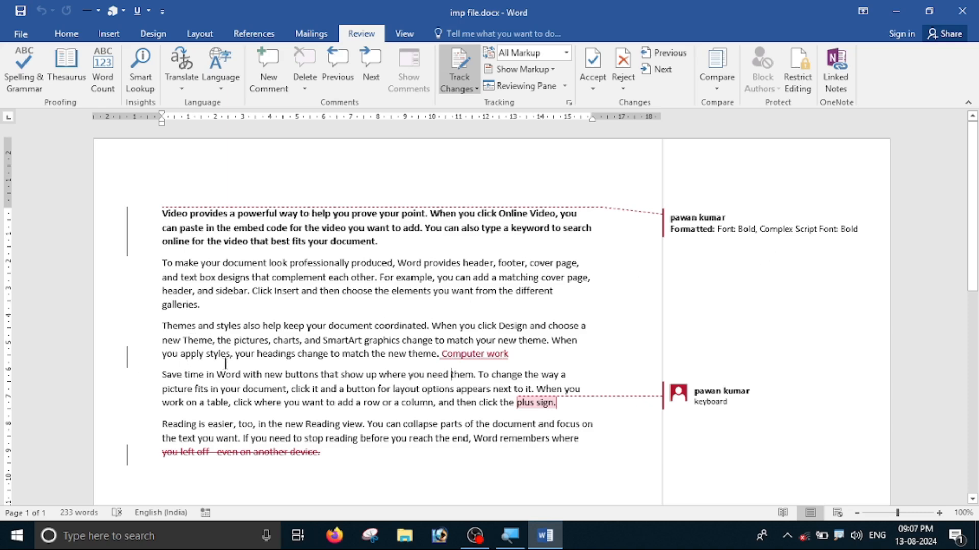
scroll(224, 363, "up", 1, "ctrl")
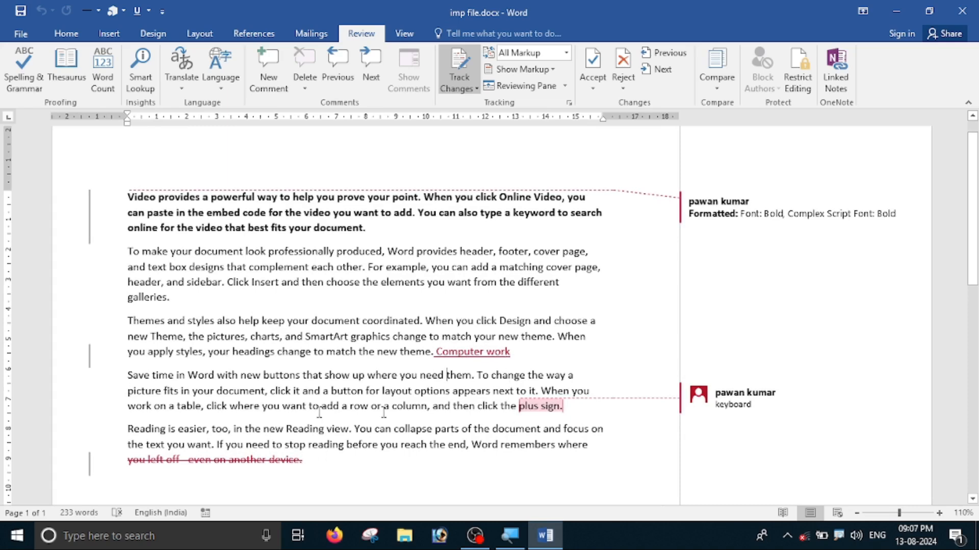
left_click(741, 405)
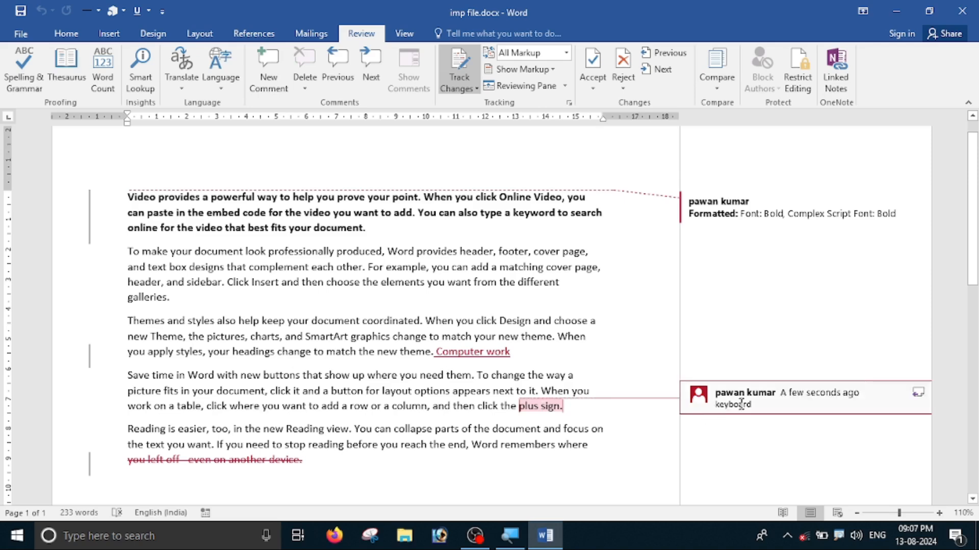
left_click(446, 375)
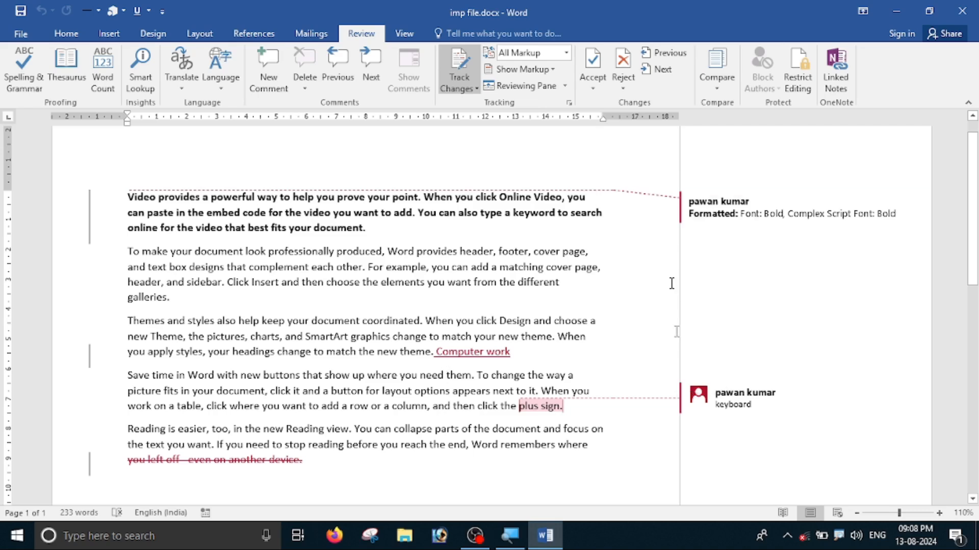
Step: Reject all tracked changes in the document and also reject the remaining comment on "plus sign."
left_click(625, 87)
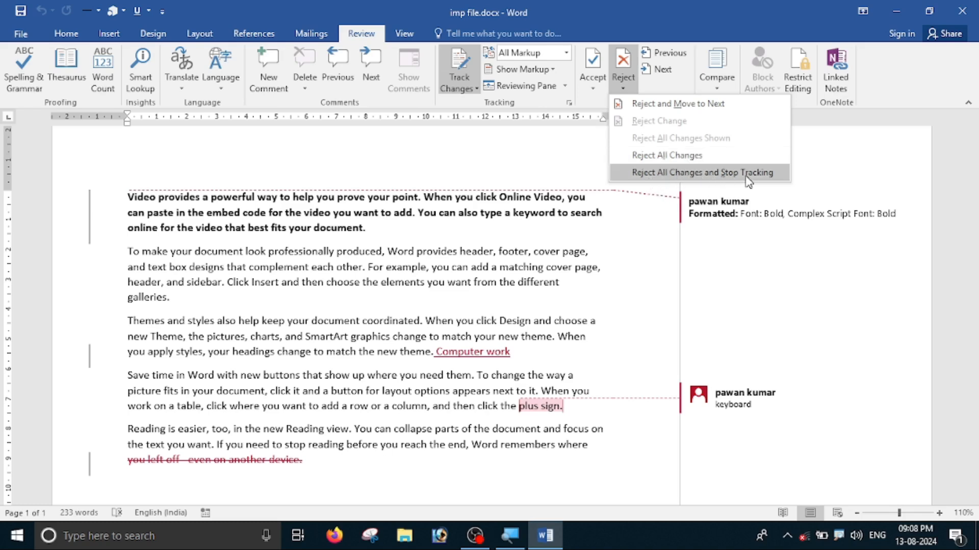
left_click(651, 156)
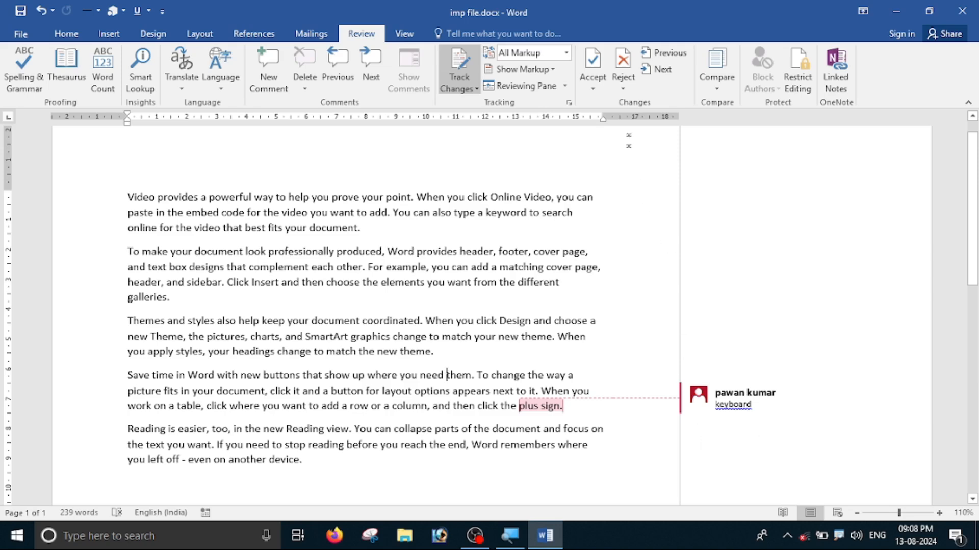
left_click(623, 84)
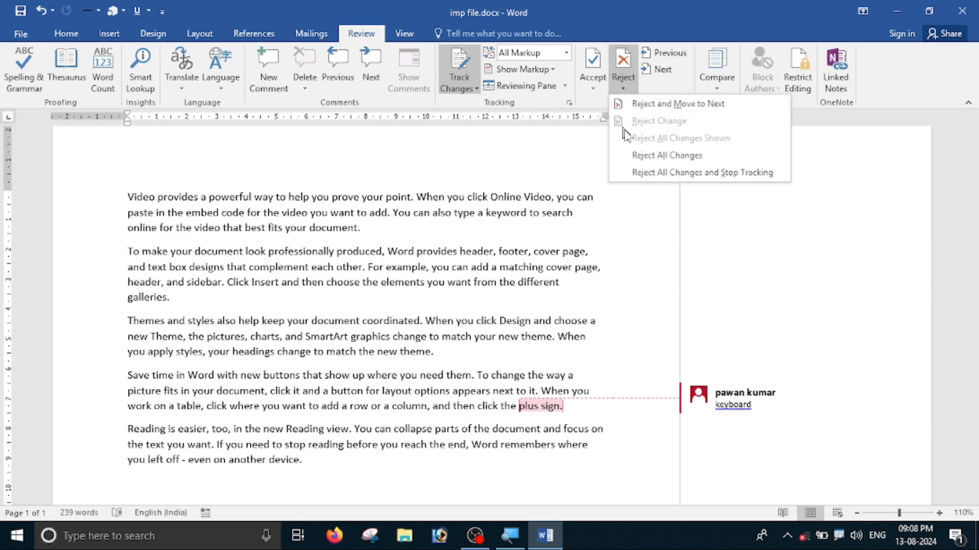
left_click(661, 104)
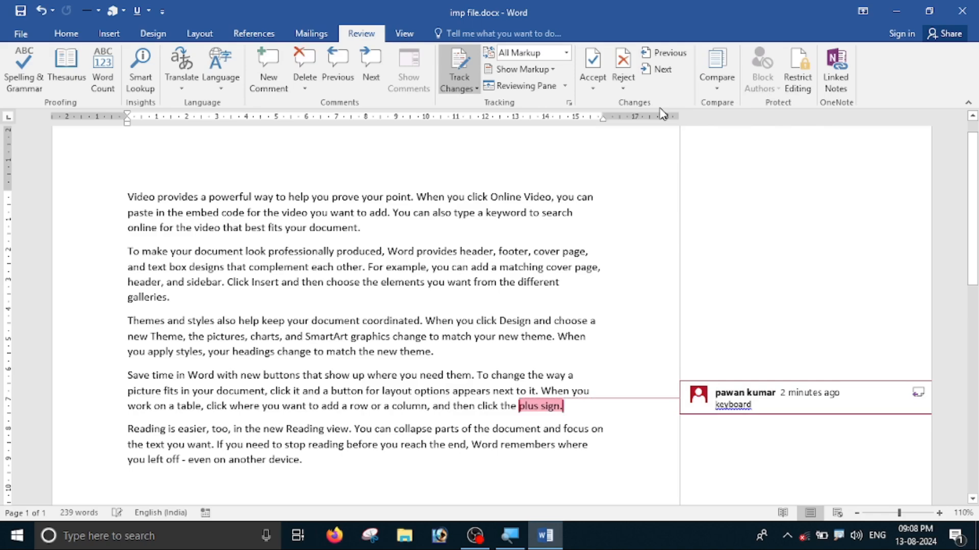
left_click(623, 84)
left_click(660, 110)
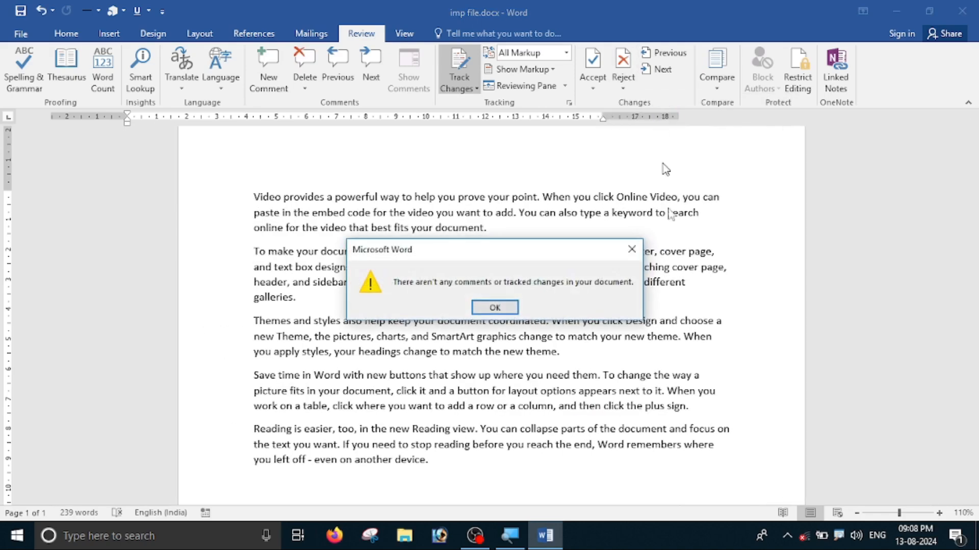
left_click(507, 308)
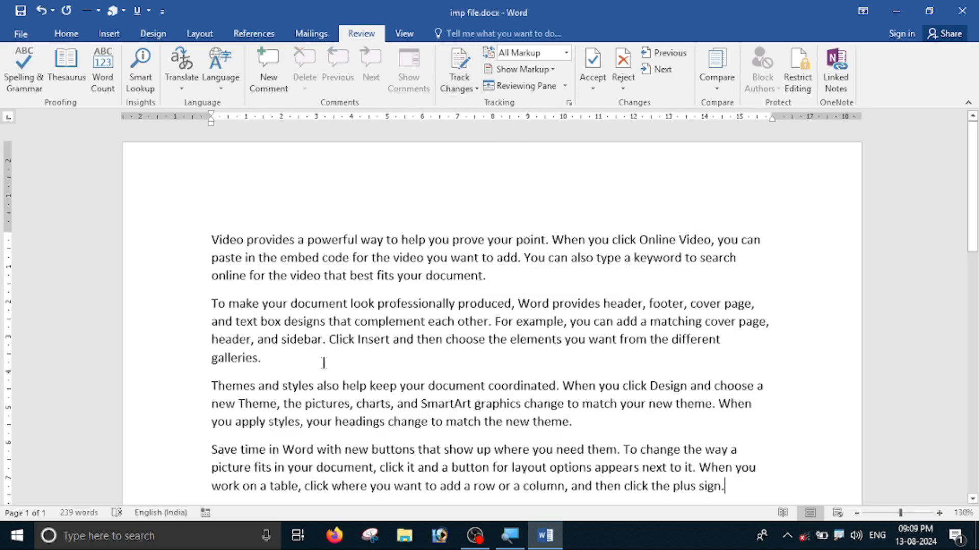
Step: Try adding "gdfgdfg" after "galleries." in the second paragraph with tracking off, and delete it again
type("gdfgdfg")
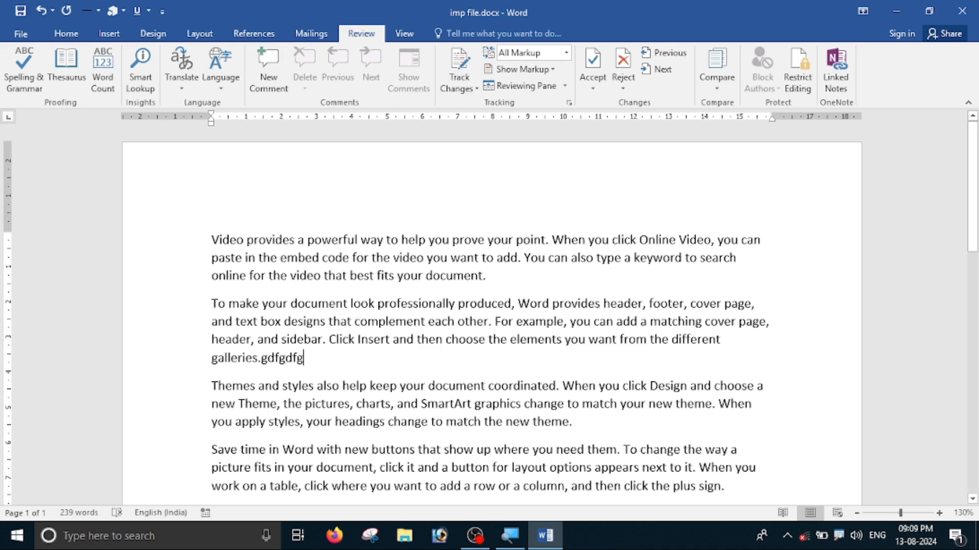
key("BackSpace")
key("BackSpace")
key("BackSpace")
key("BackSpace")
key("BackSpace")
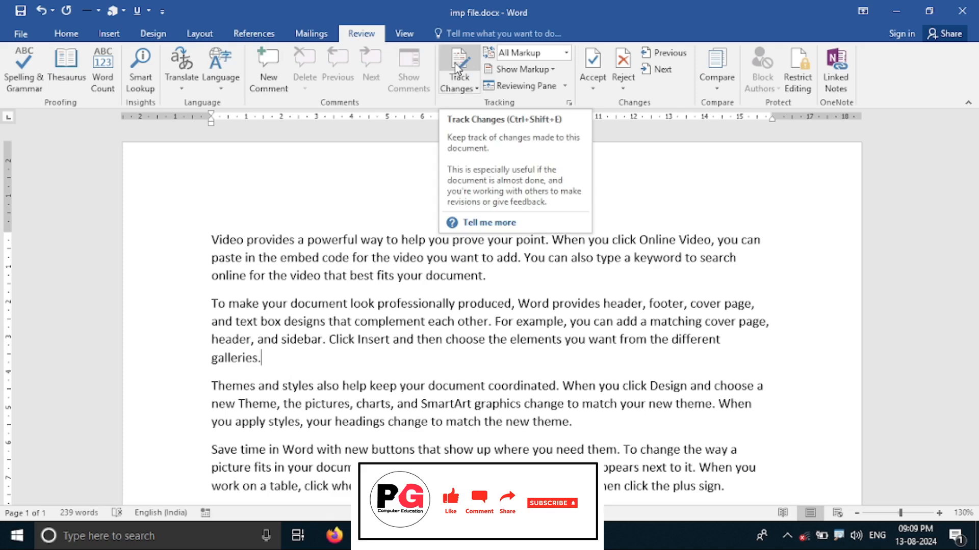
Step: Lock the document's change tracking, entering and re-entering the lock password
left_click(466, 72)
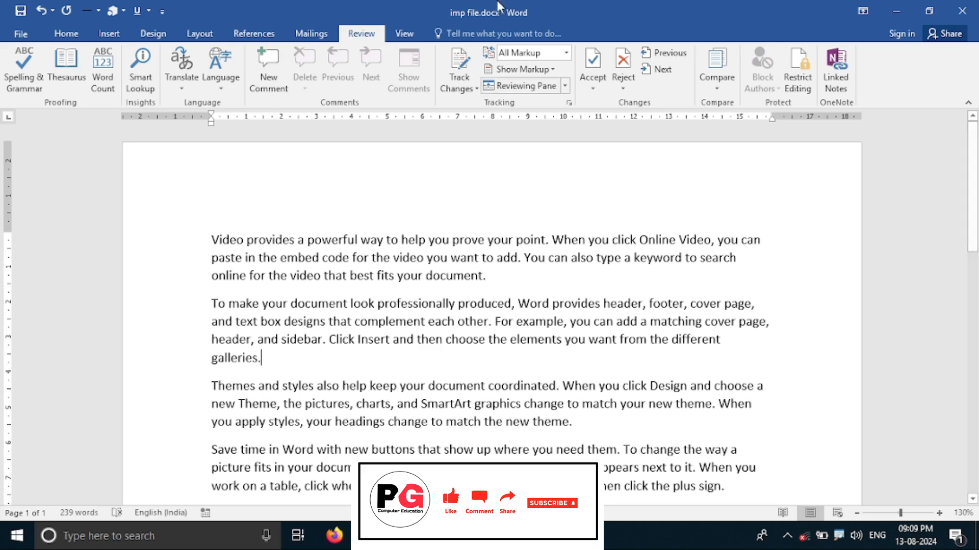
left_click(467, 92)
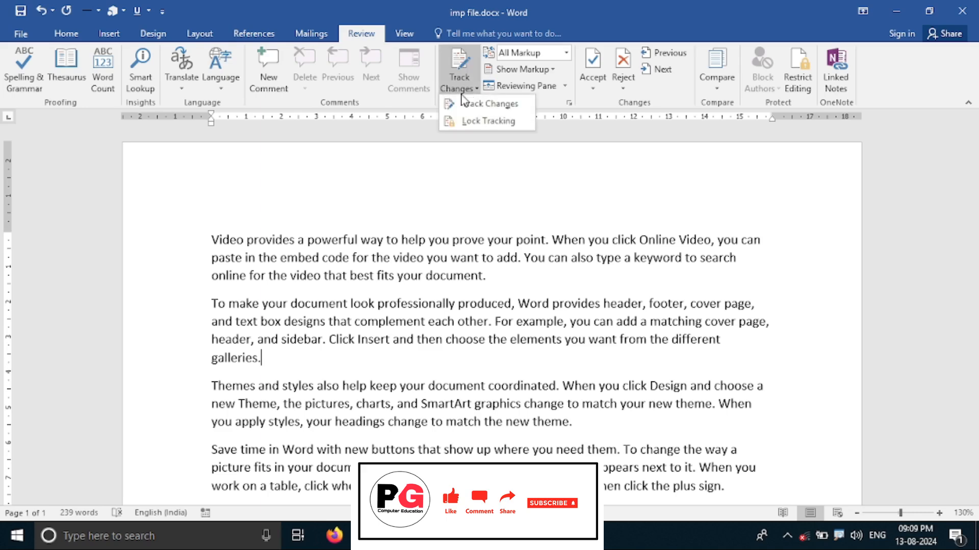
left_click(473, 123)
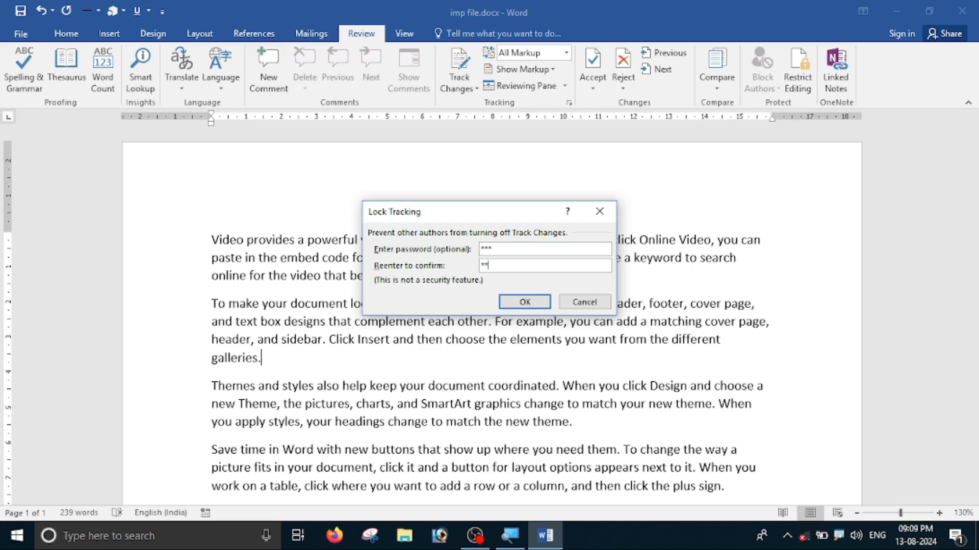
left_click(525, 303)
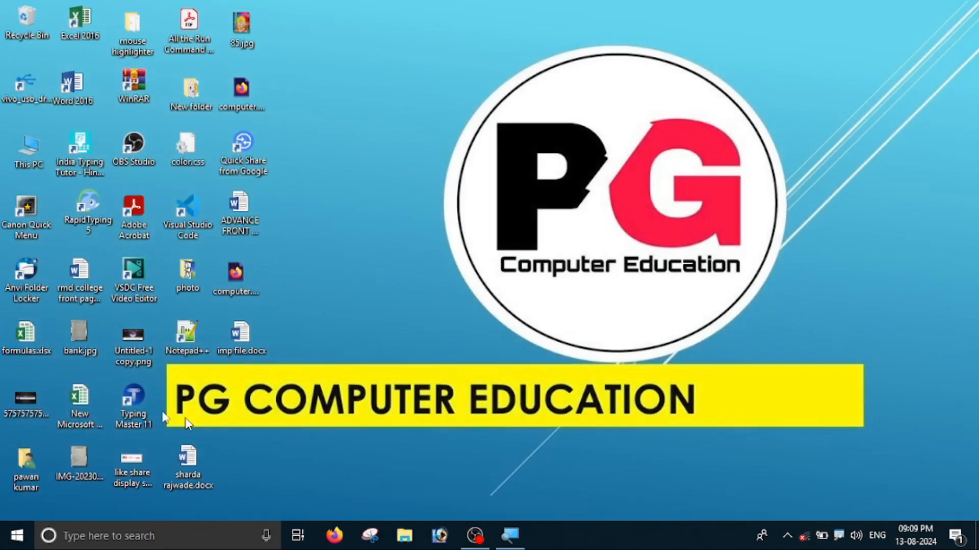
Step: Reopen imp file.docx from the desktop and look over its paragraphs
double_click(223, 339)
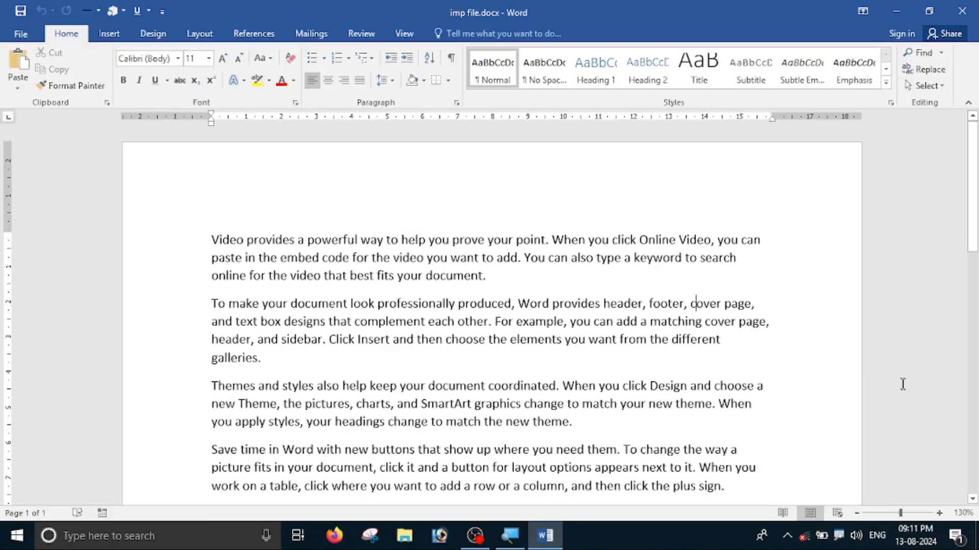
scroll(761, 340, "down", 2)
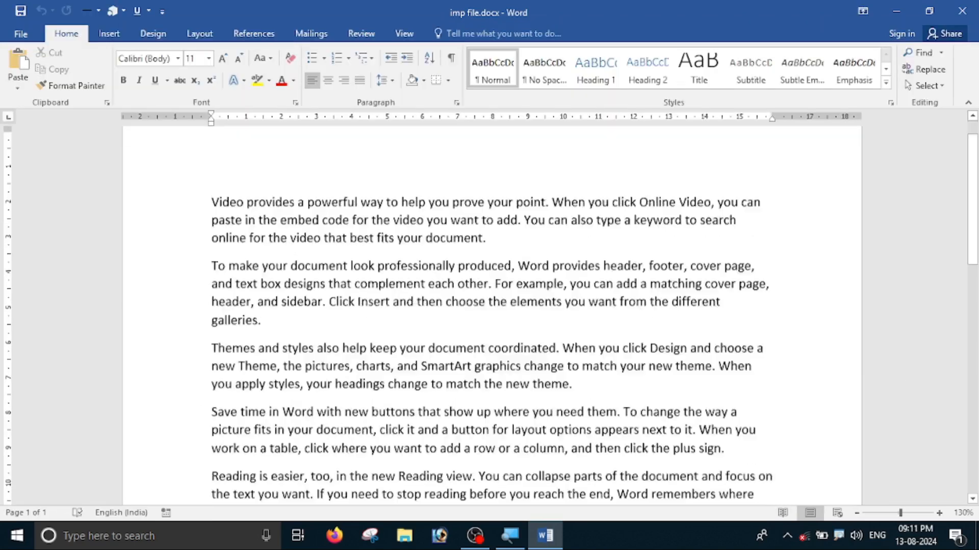
scroll(695, 203, "up", 2)
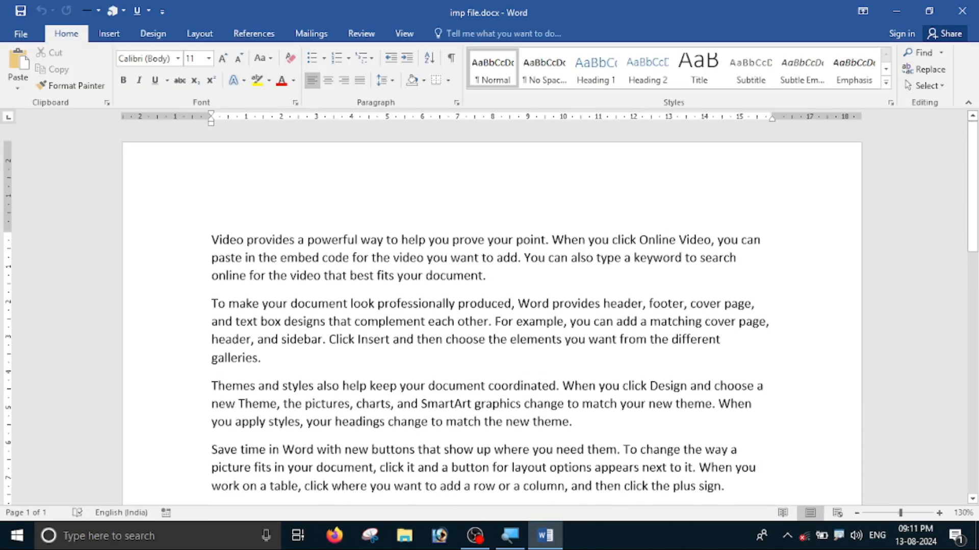
Step: Change the font color of the first paragraph to red and look over the tracked formatting change
triple_click(328, 285)
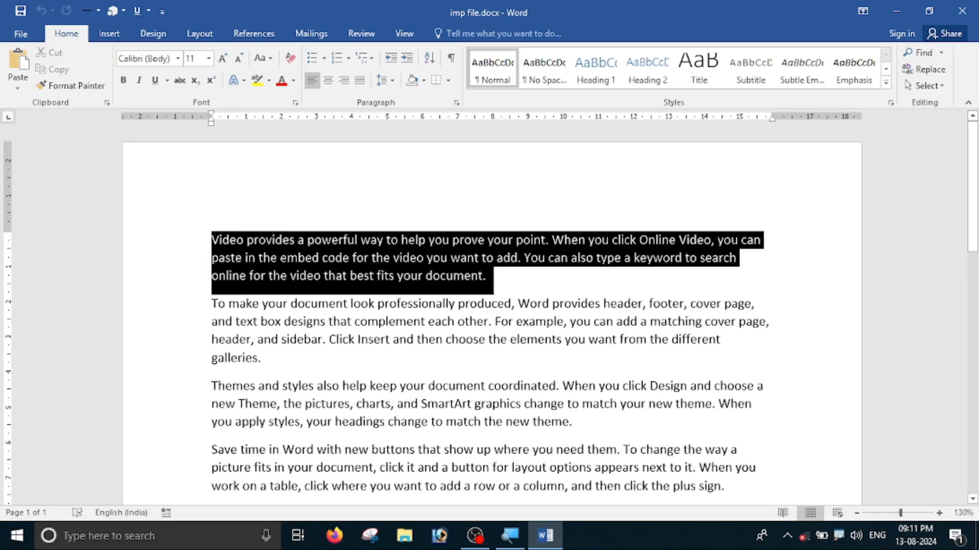
left_click(282, 81)
scroll(433, 377, "down", 2, "ctrl")
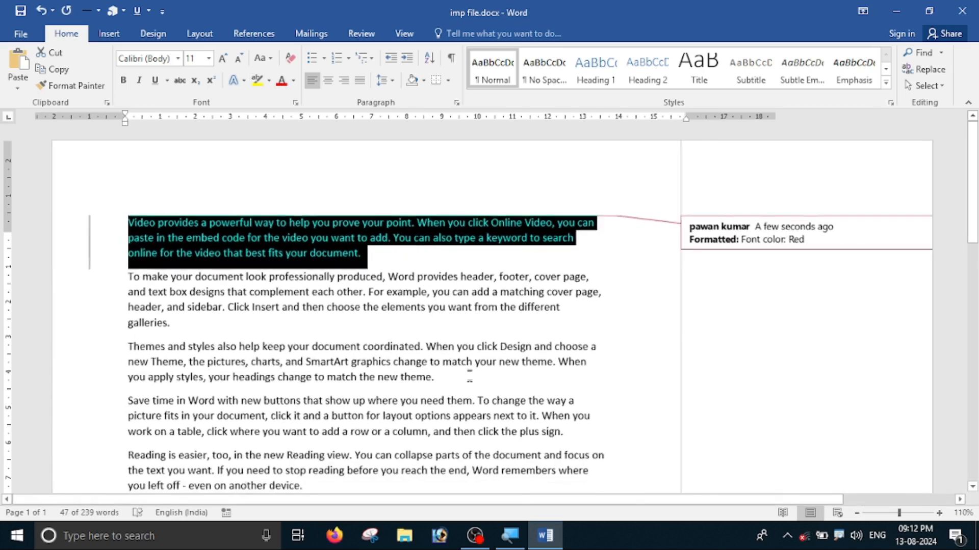
scroll(192, 364, "down", 2)
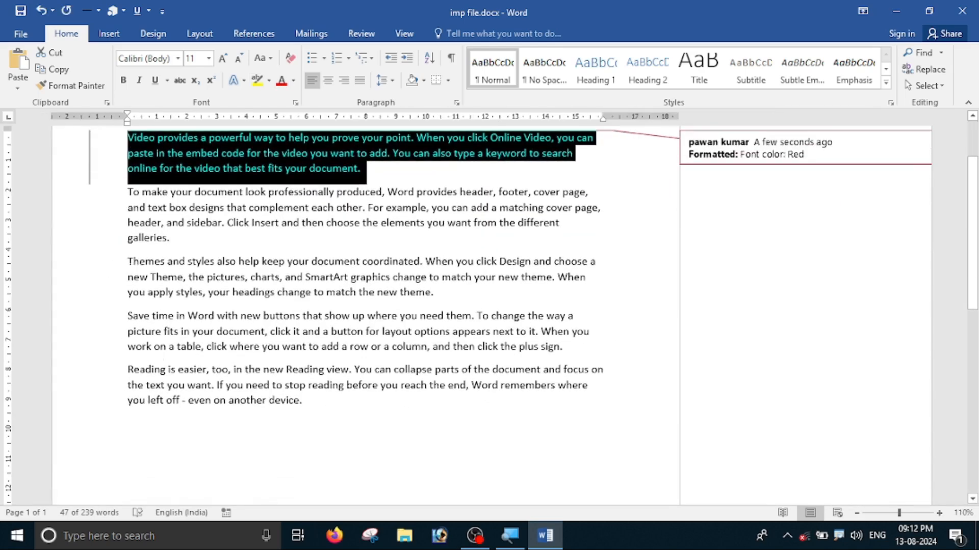
Step: Delete the first line of the third paragraph and add the comment "fdfdfd" to "Reading is easier," in the last paragraph
left_click_drag(127, 261, 598, 269)
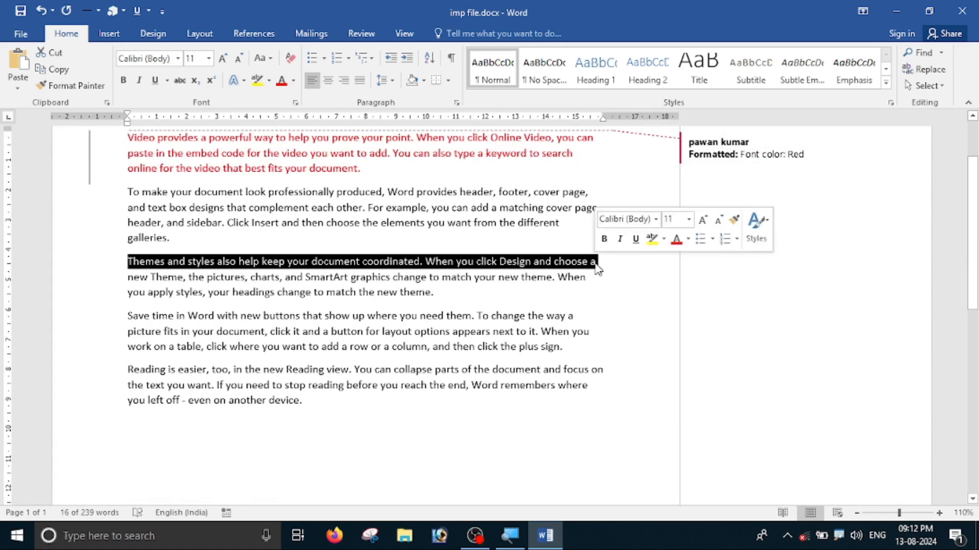
key("Delete")
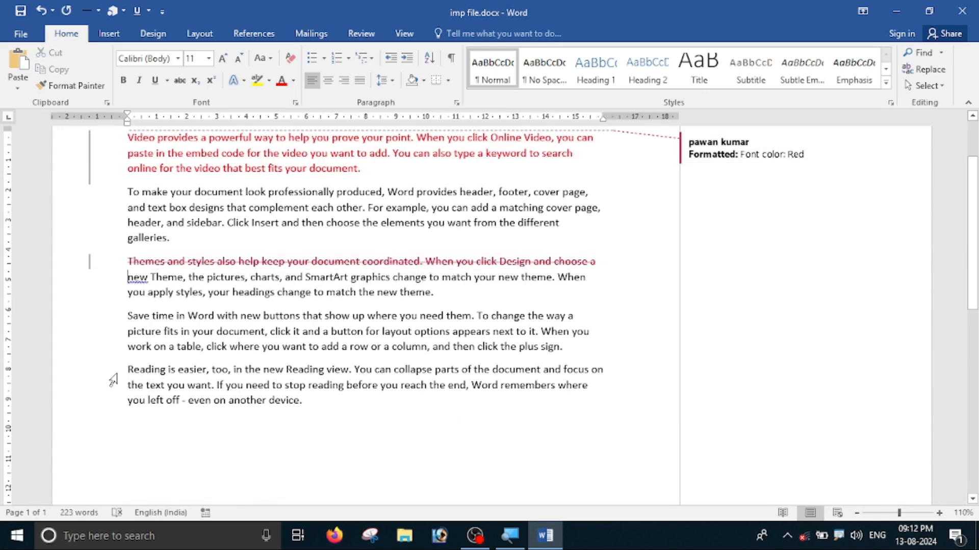
left_click_drag(128, 369, 209, 368)
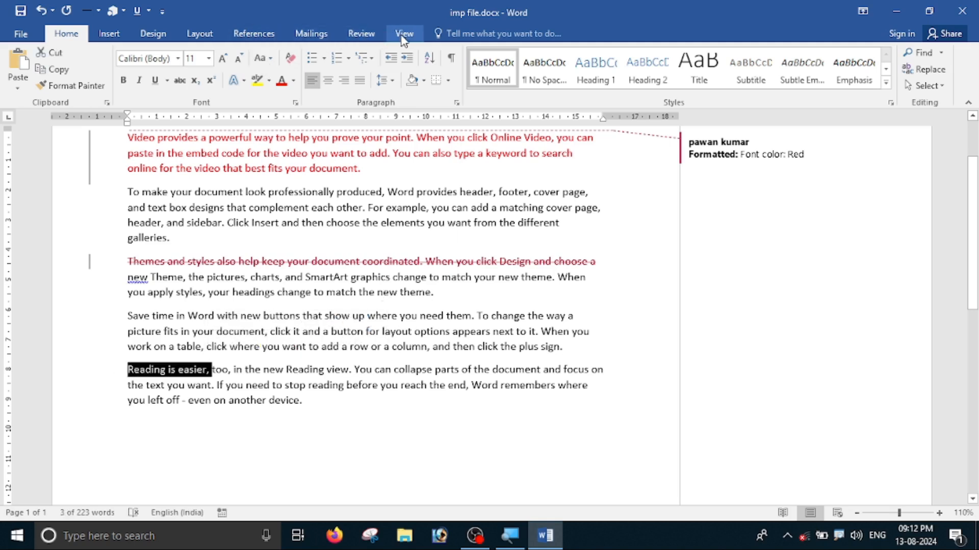
left_click(360, 34)
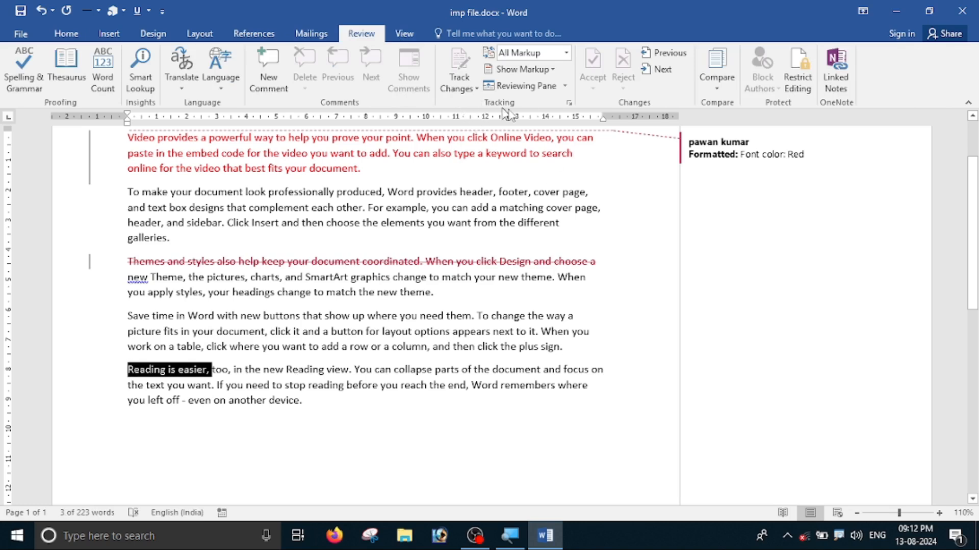
left_click(280, 73)
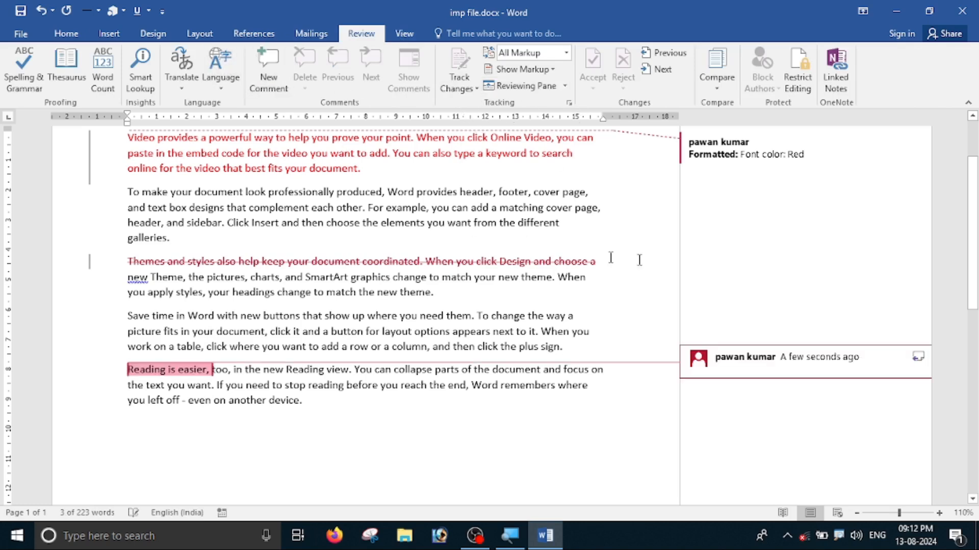
type("fdfdfd")
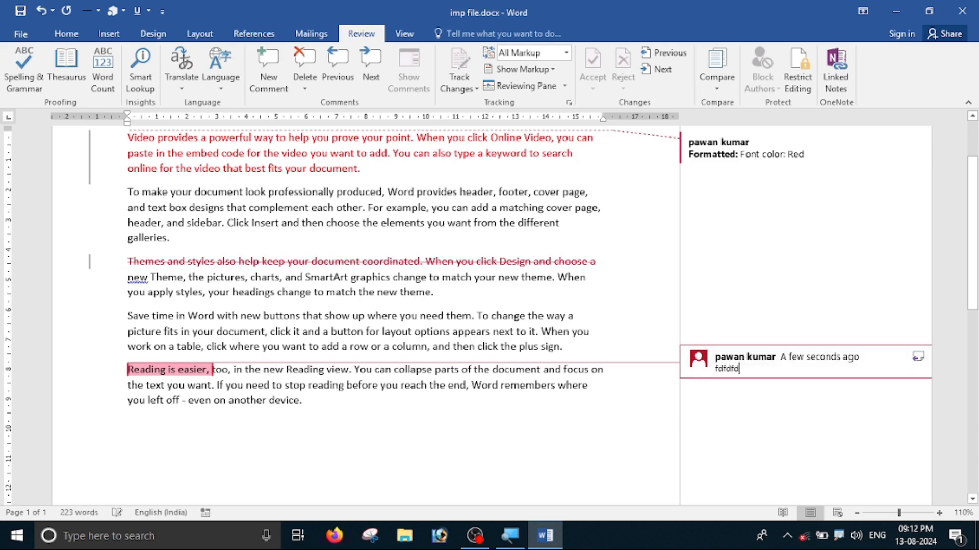
left_click(571, 436)
Step: Bring up the password request for unlocking change tracking and dismiss it without entering anything
scroll(357, 306, "up", 3)
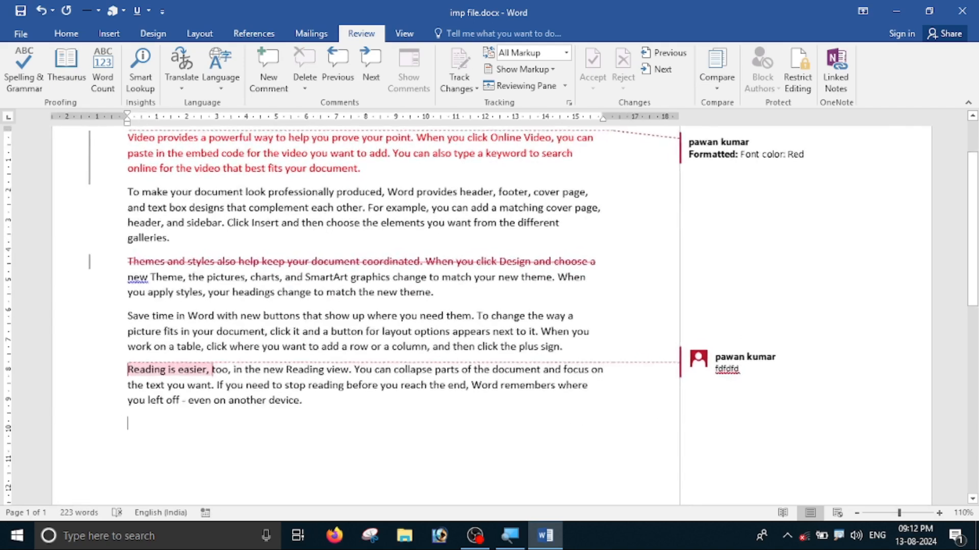
left_click(465, 90)
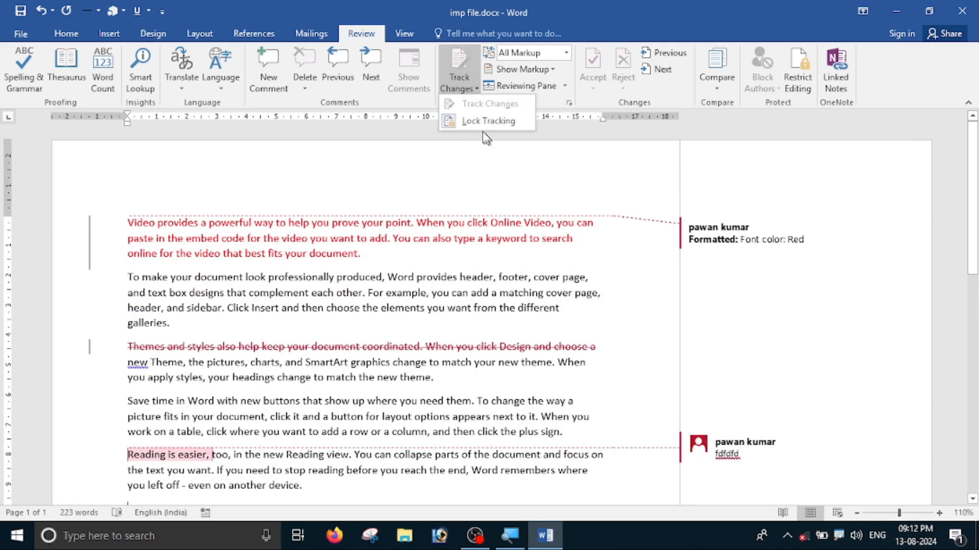
left_click(510, 121)
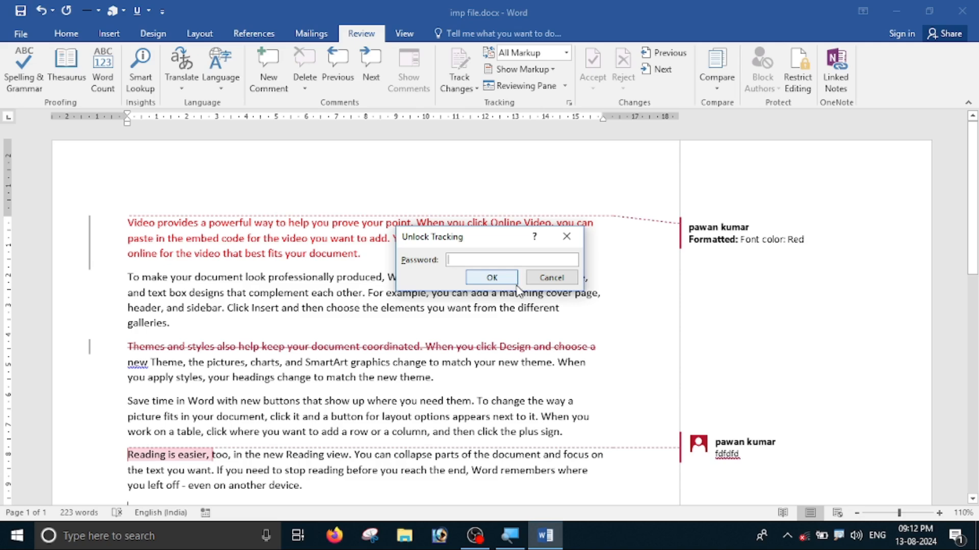
left_click(556, 280)
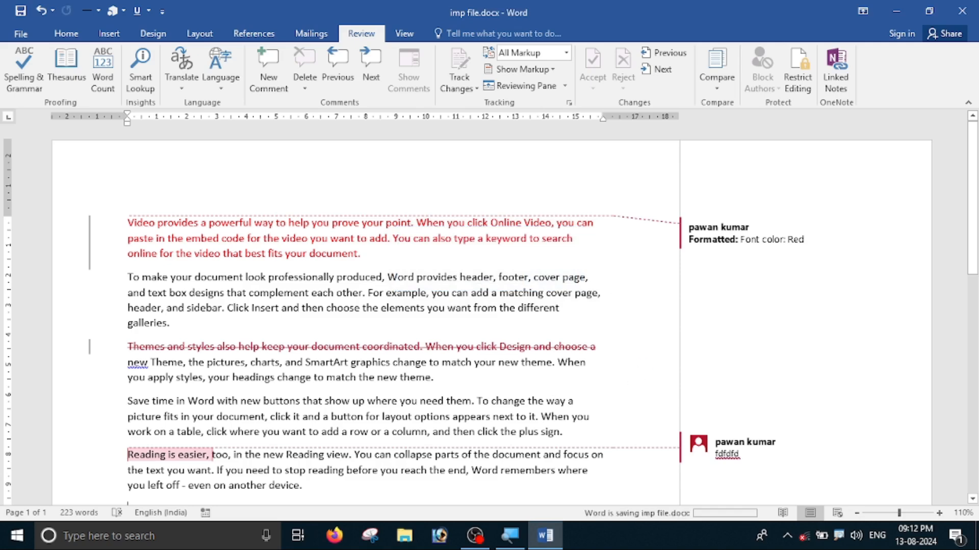
Step: Save and close imp file.docx, reopen it from the desktop and leave the reading view
left_click(962, 10)
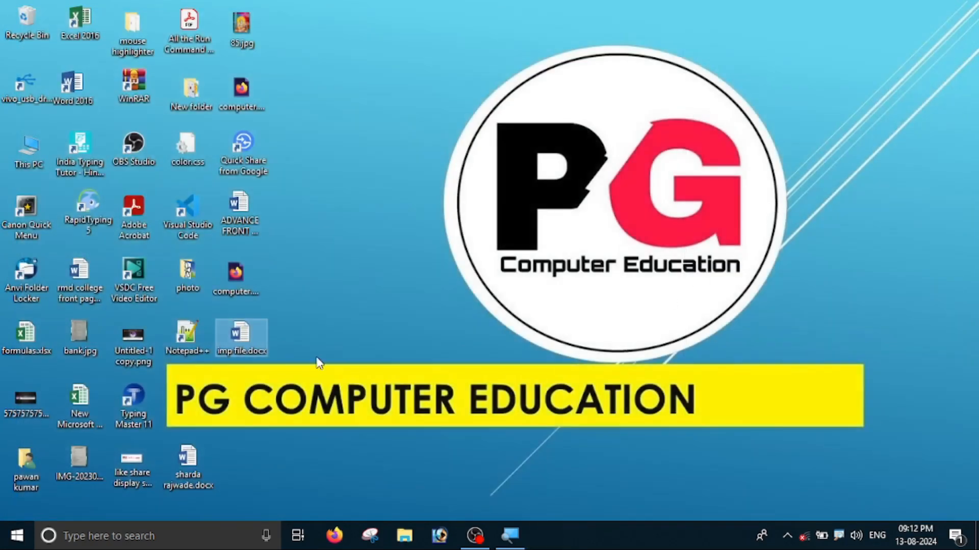
double_click(243, 345)
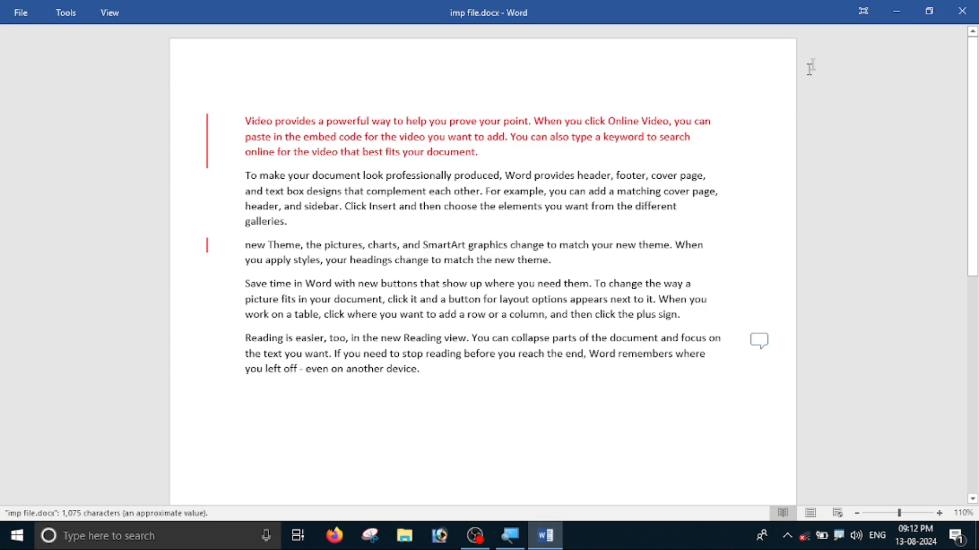
key("Escape")
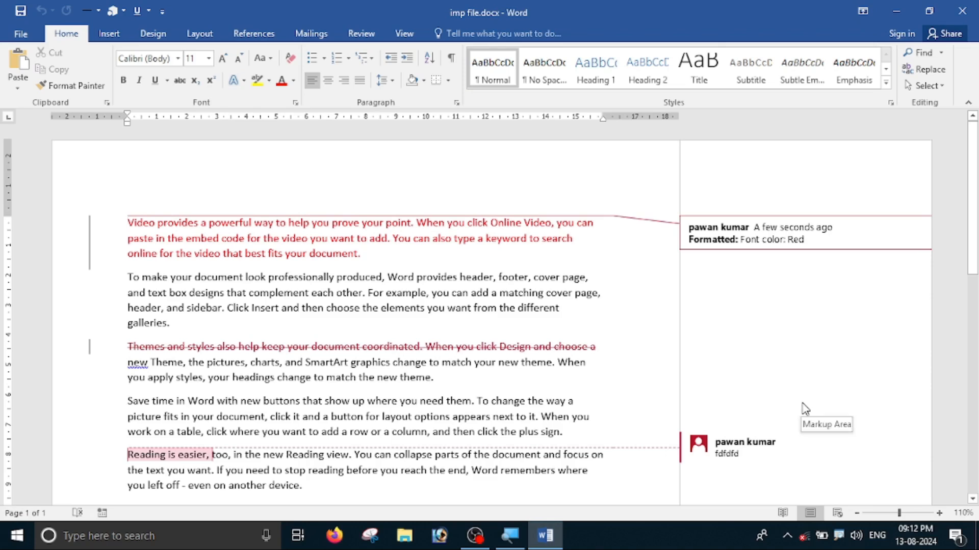
Step: View the document with No Markup and as Original, and return the display to All Markup
left_click(351, 35)
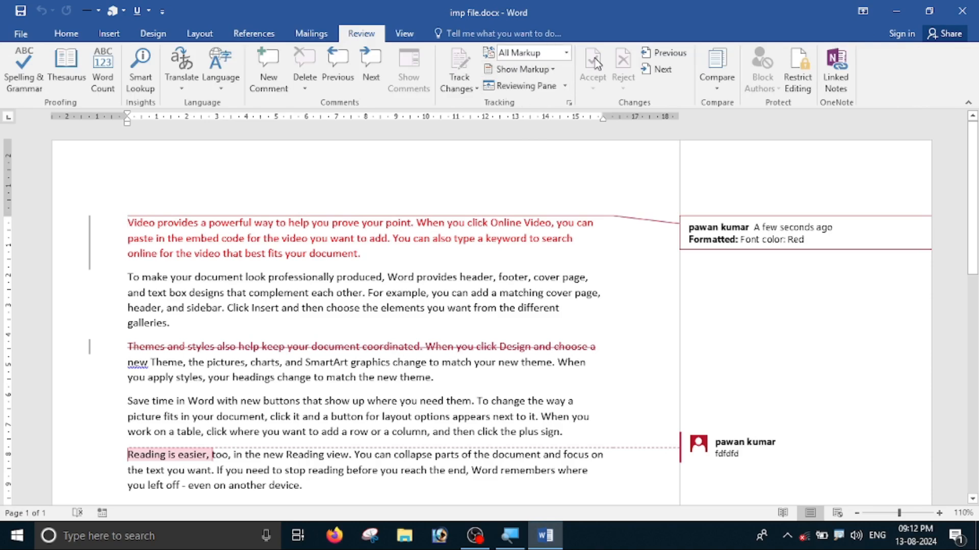
left_click(565, 54)
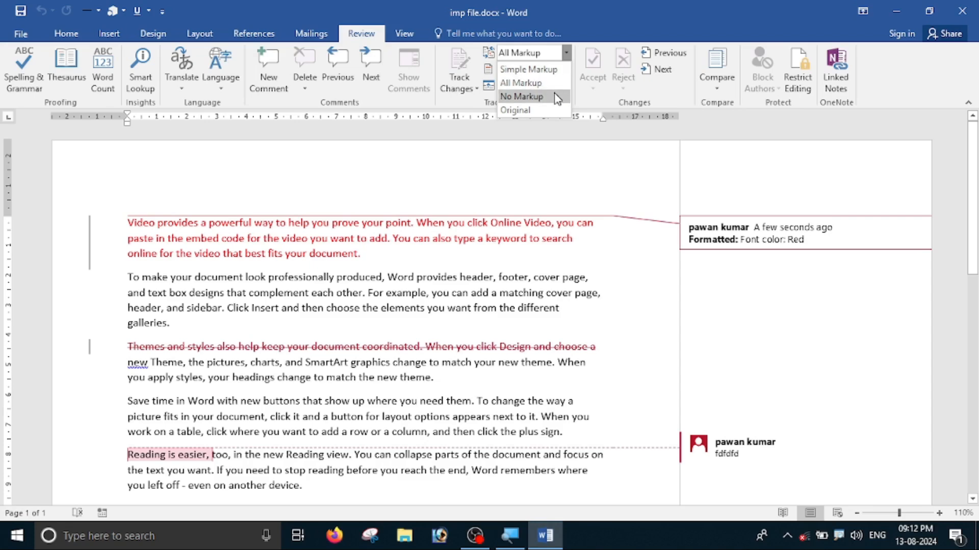
left_click(520, 97)
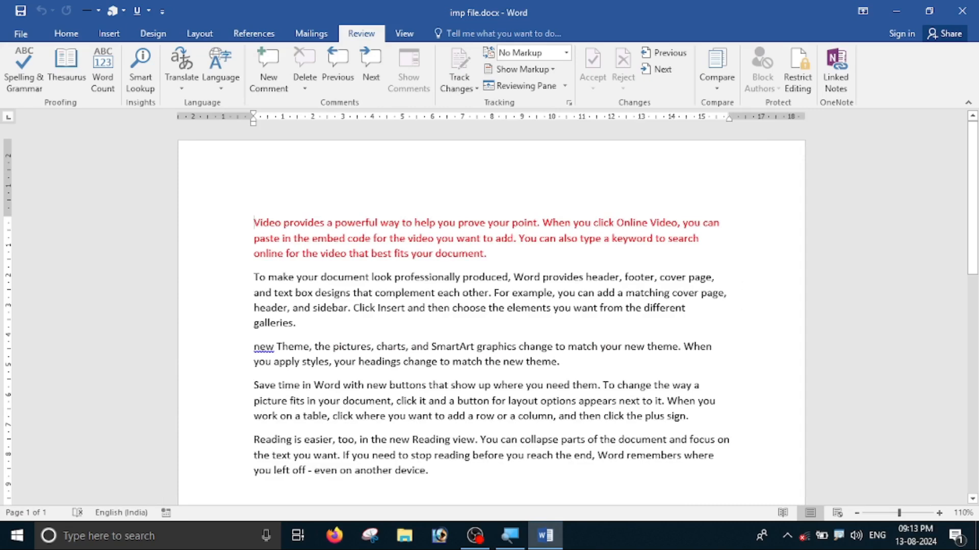
left_click(566, 53)
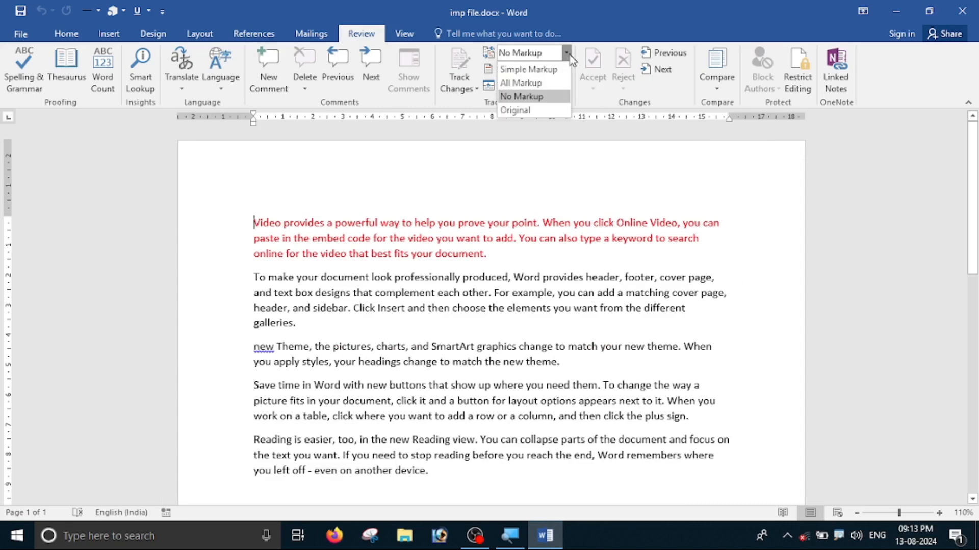
left_click(557, 109)
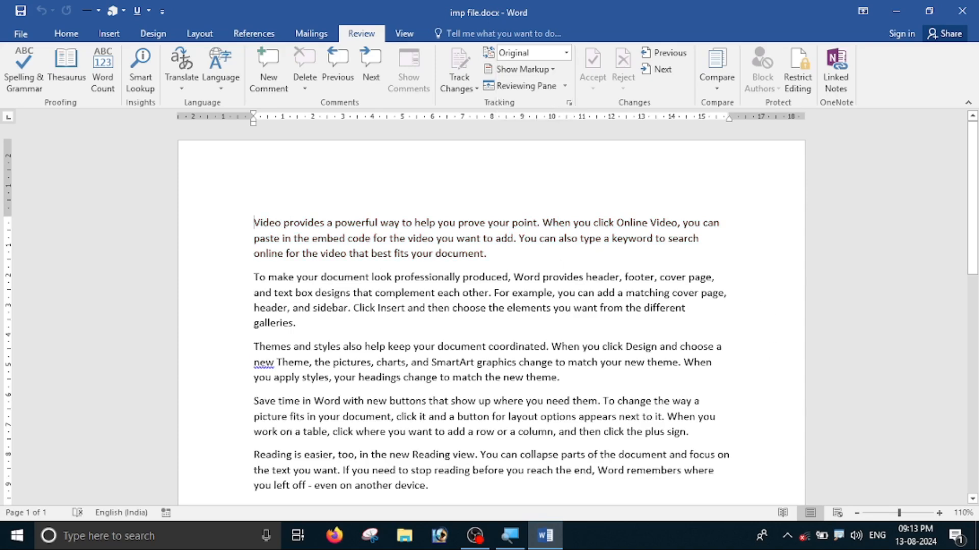
left_click(566, 53)
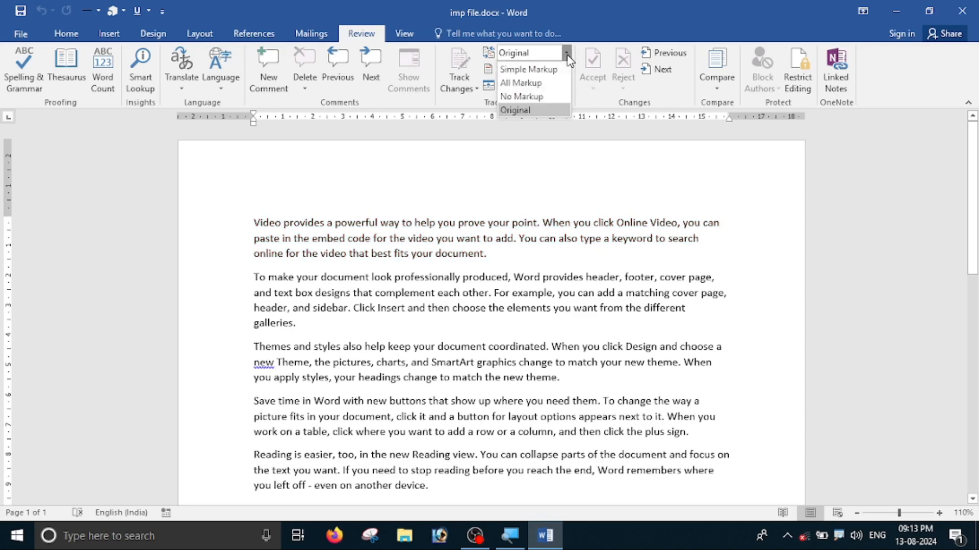
left_click(548, 85)
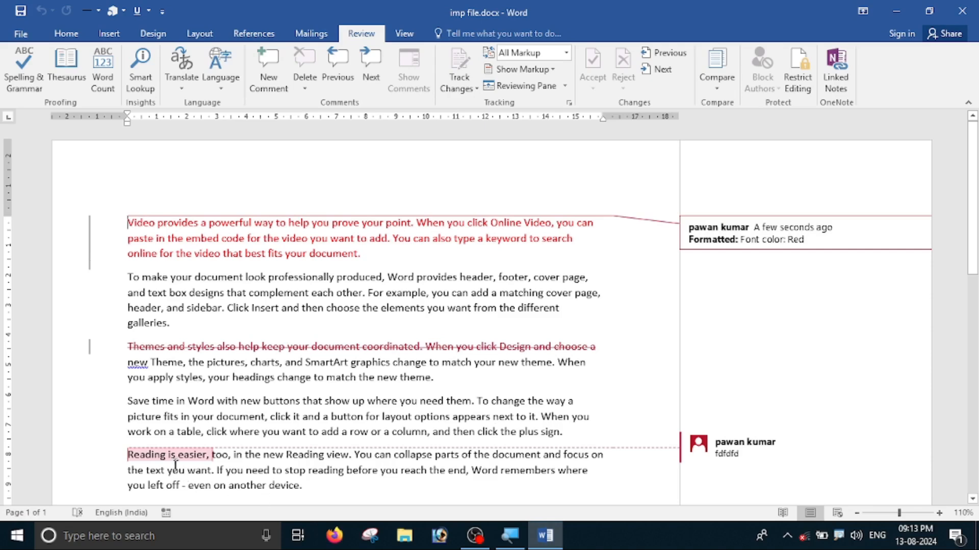
Step: Hide comments from the displayed markup and show them again
mouse_move(753, 467)
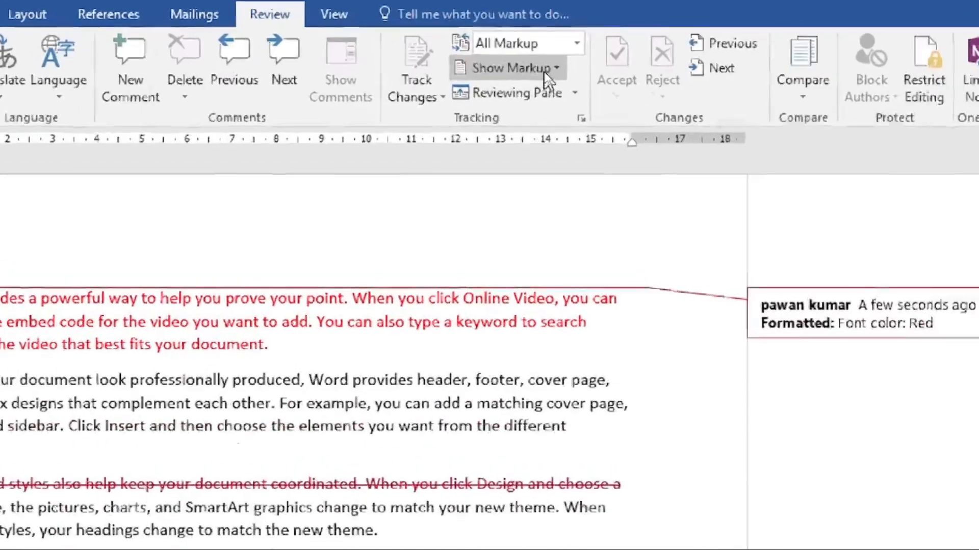
left_click(546, 77)
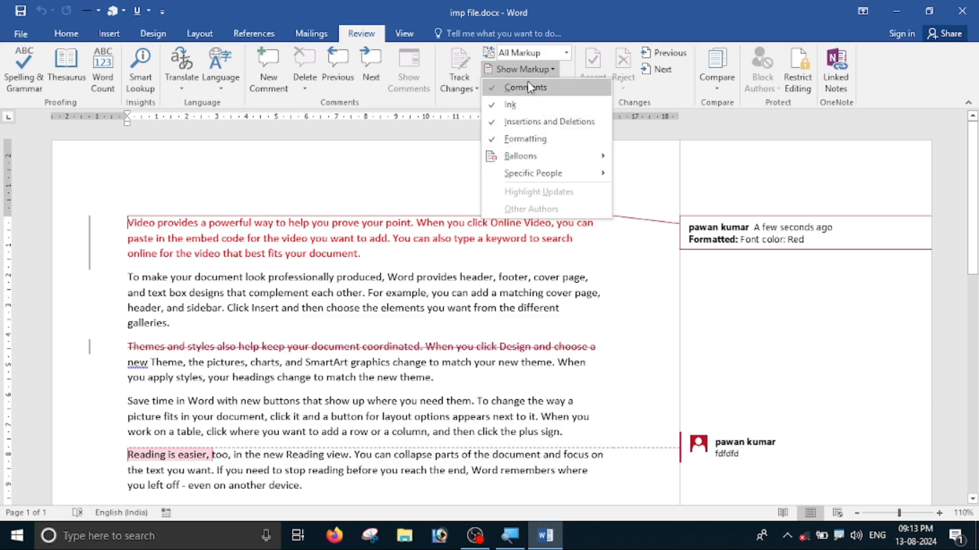
left_click(513, 92)
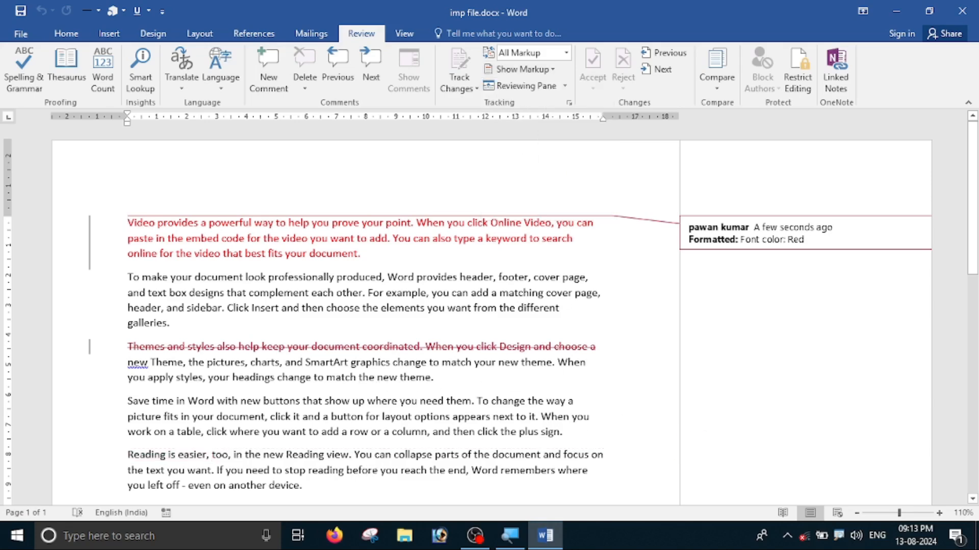
scroll(357, 364, "down", 2, "ctrl")
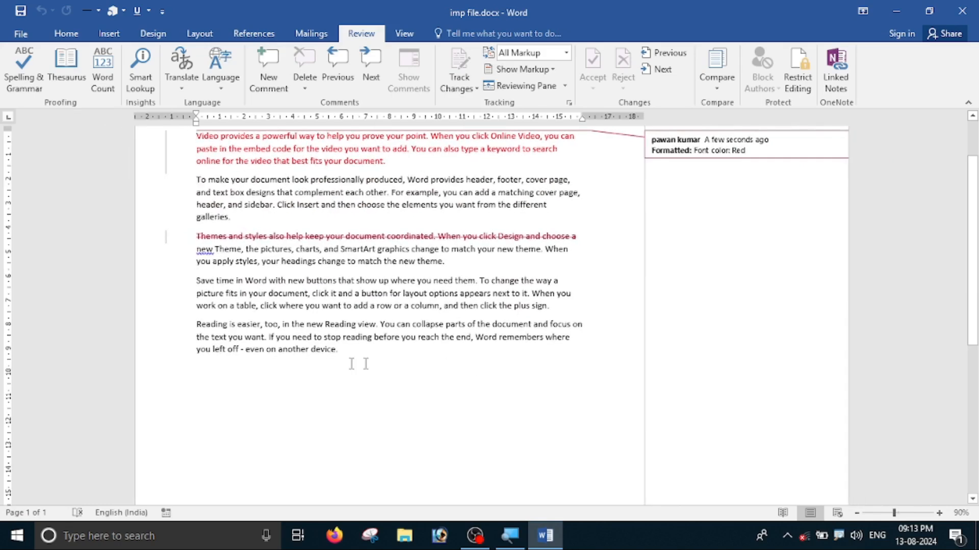
left_click(543, 70)
left_click(500, 87)
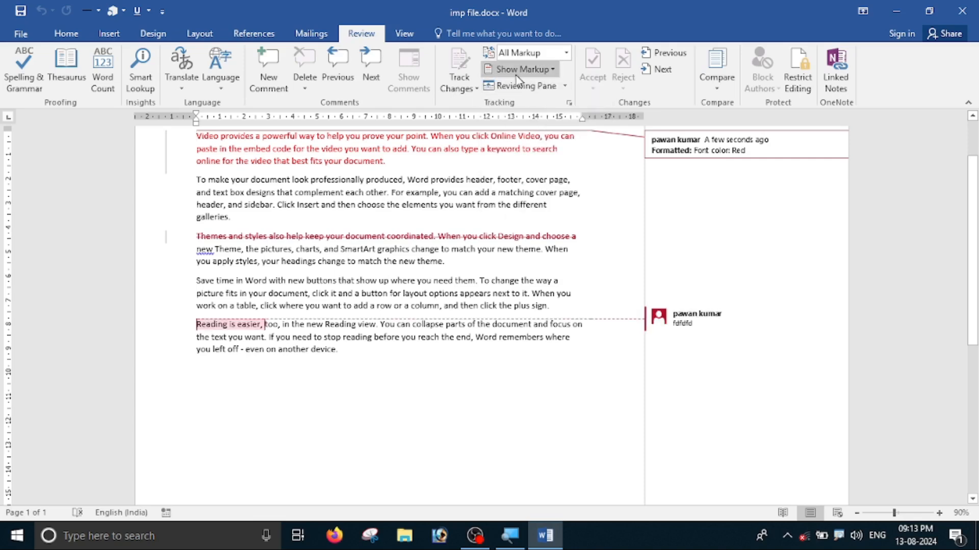
Step: Show all revisions inline, and restore the balloons to only comments and formatting
left_click(522, 69)
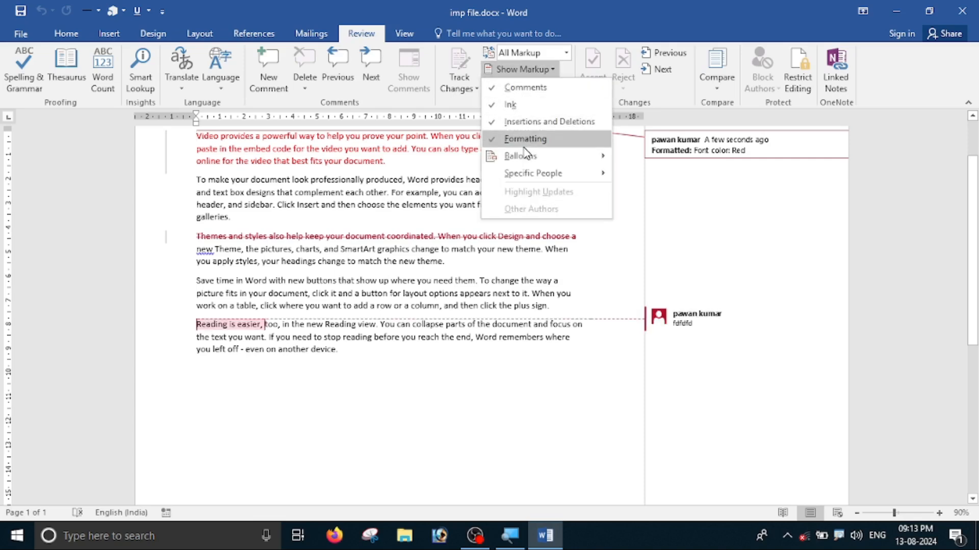
mouse_move(523, 160)
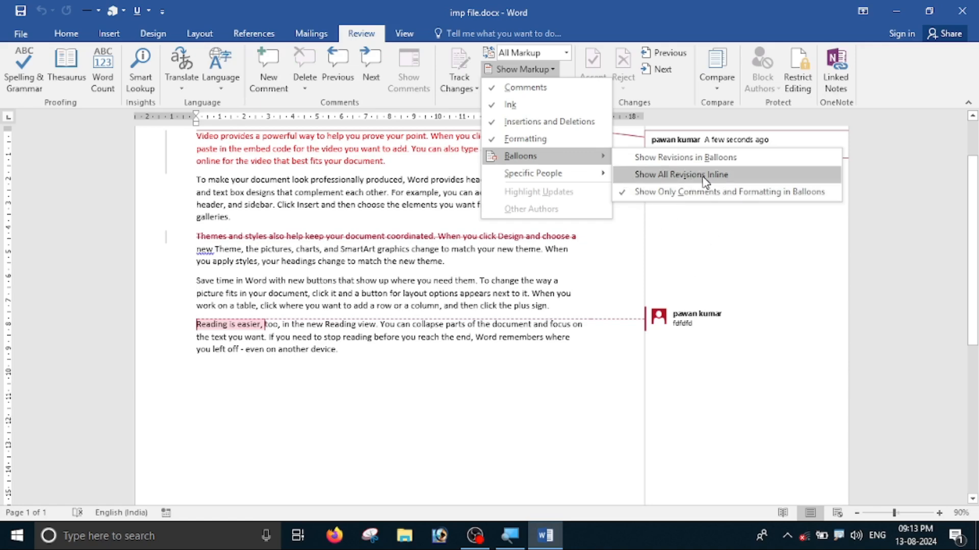
left_click(725, 176)
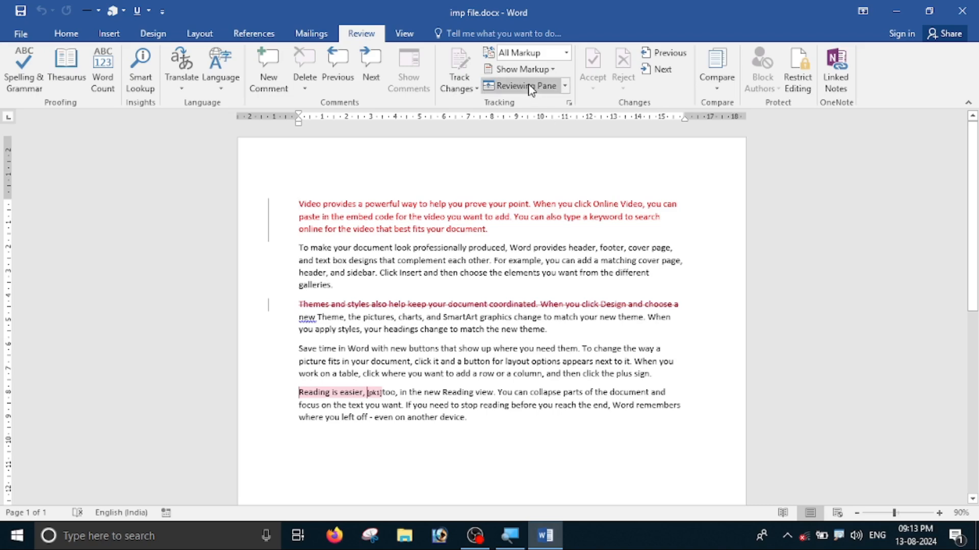
left_click(528, 70)
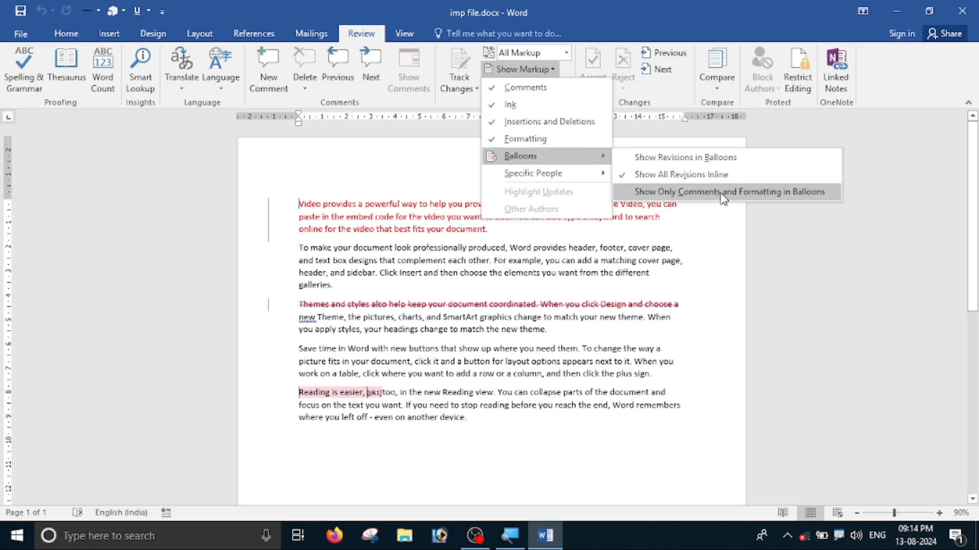
left_click(787, 199)
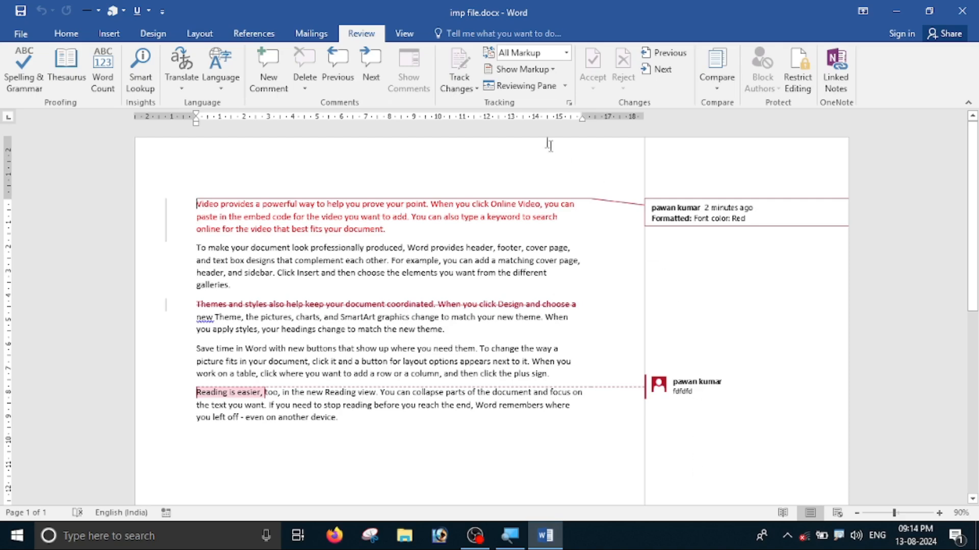
Step: Review the revisions list in a vertical and a horizontal Reviewing Pane, closing each one after viewing
left_click(565, 86)
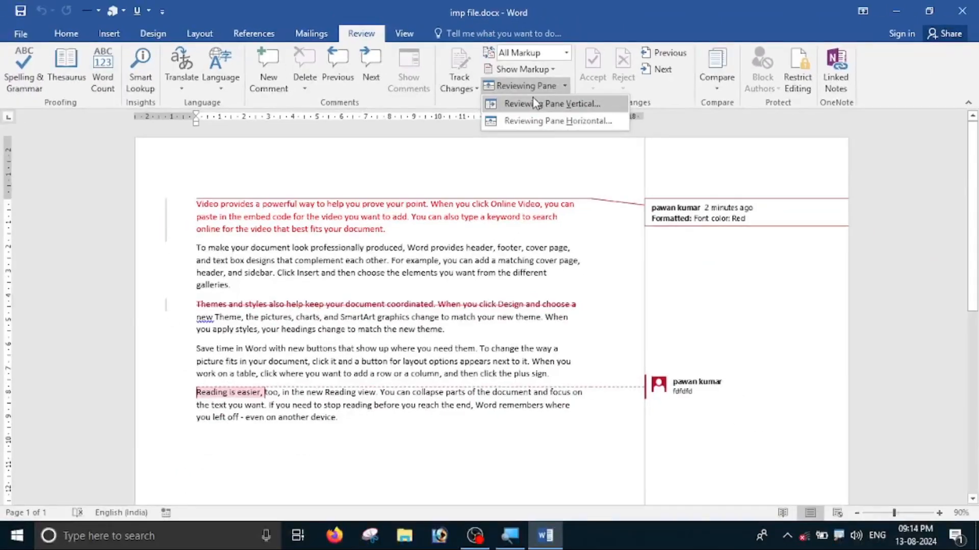
left_click(556, 101)
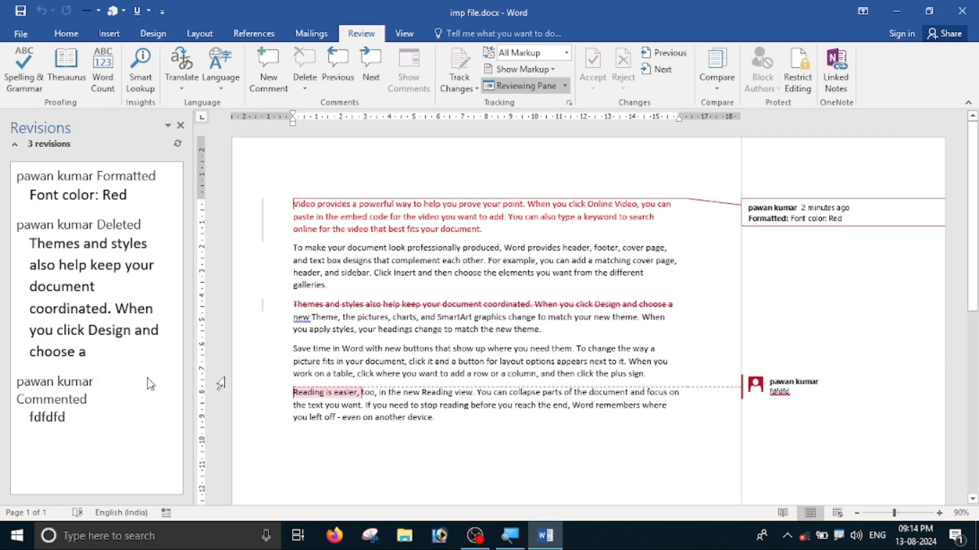
left_click(558, 88)
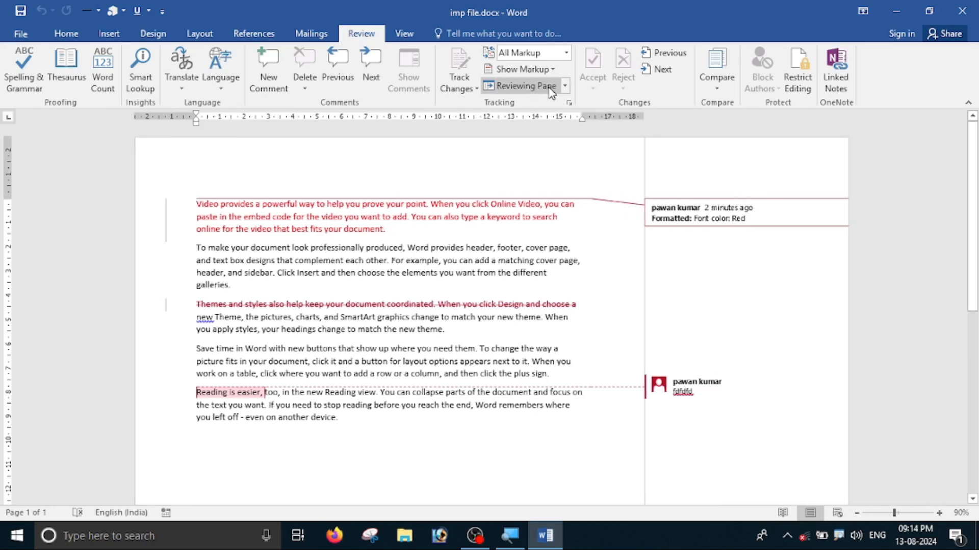
left_click(564, 87)
left_click(566, 120)
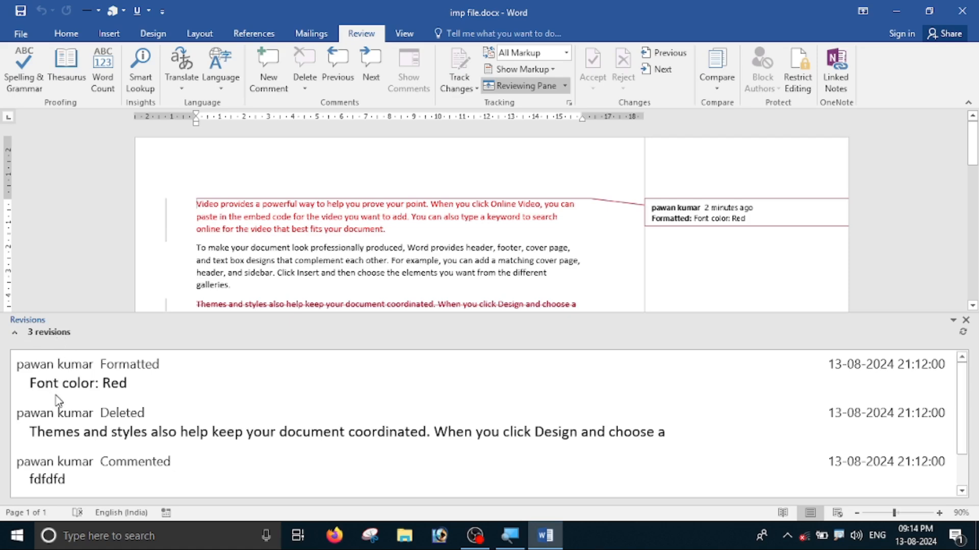
left_click(966, 321)
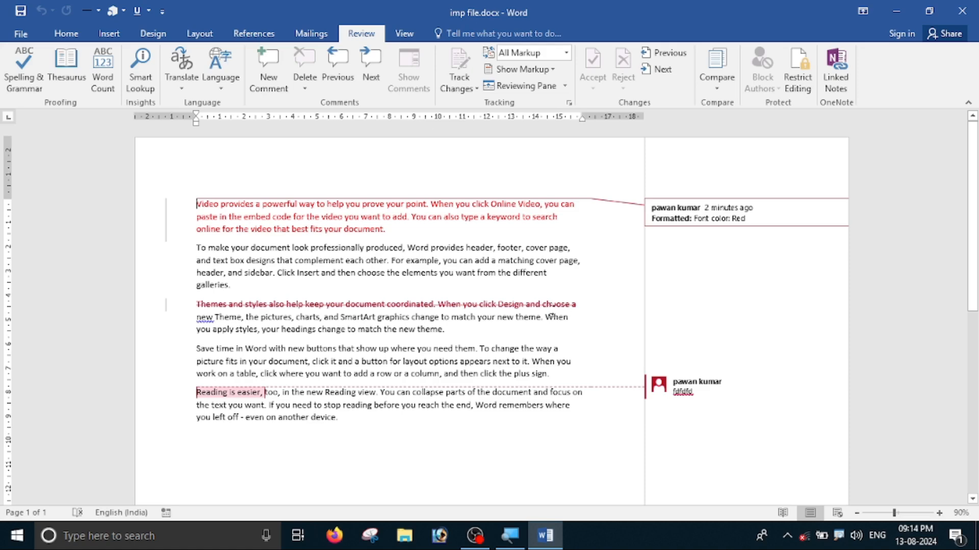
Step: Unlock change tracking by entering the tracking password
scroll(556, 357, "up", 1)
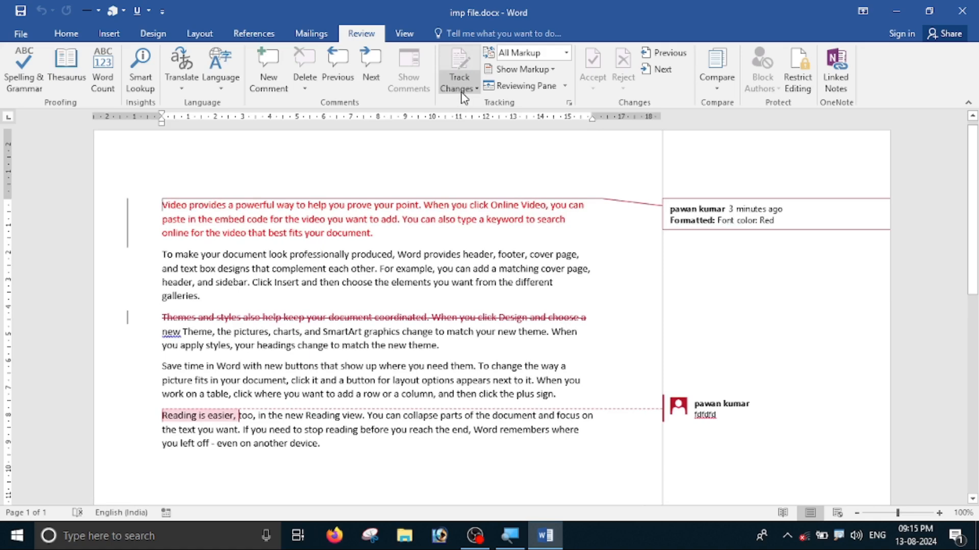
left_click(474, 89)
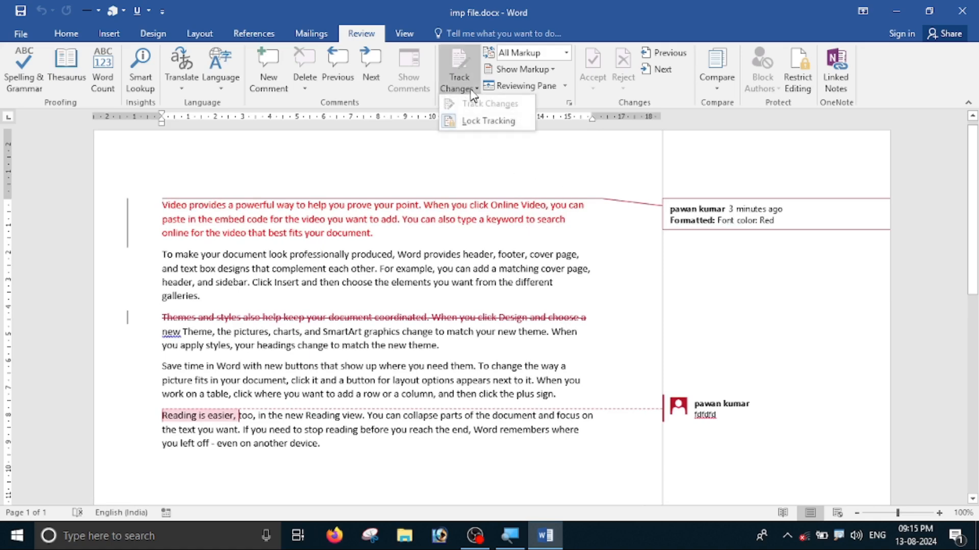
left_click(483, 124)
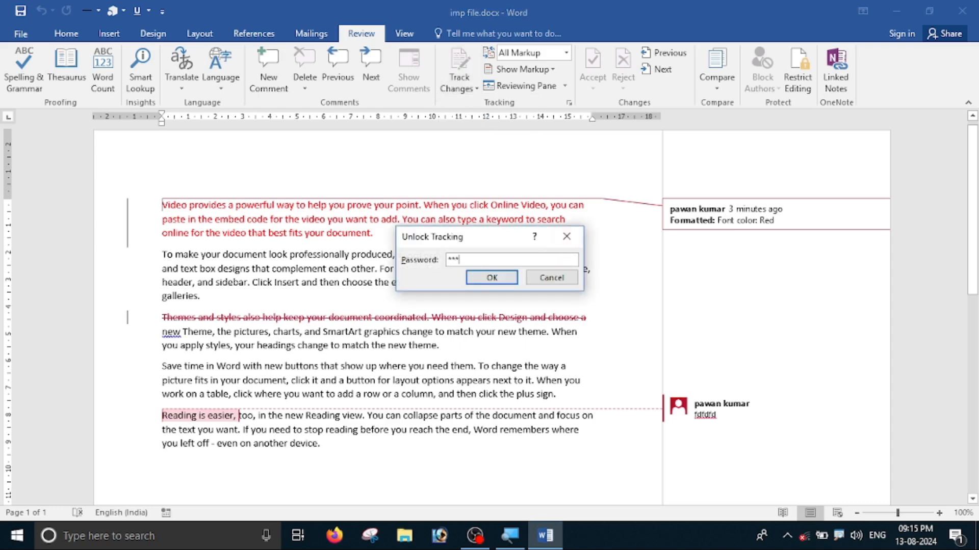
key("Return")
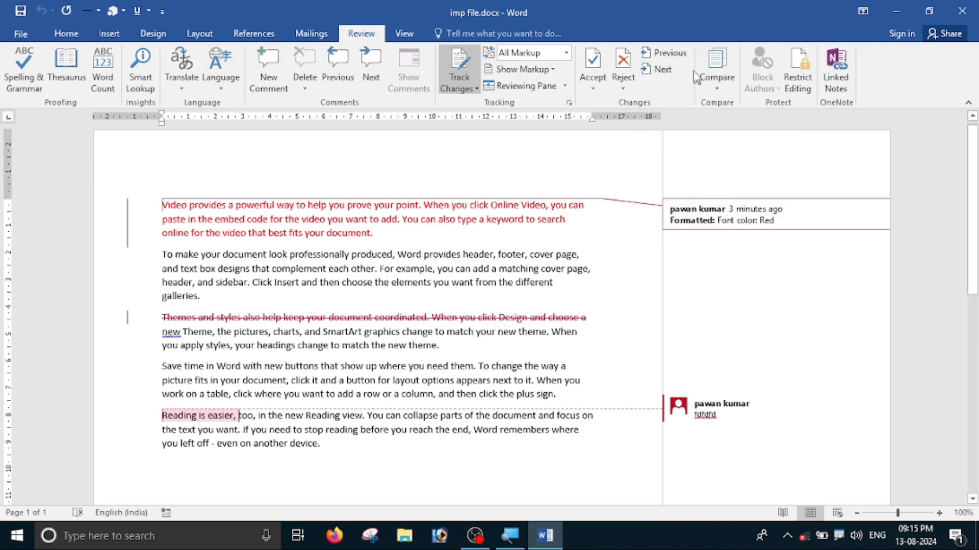
Step: Step backward and forward through the document's tracked changes and comment, finishing on the red-formatted first paragraph
left_click(679, 60)
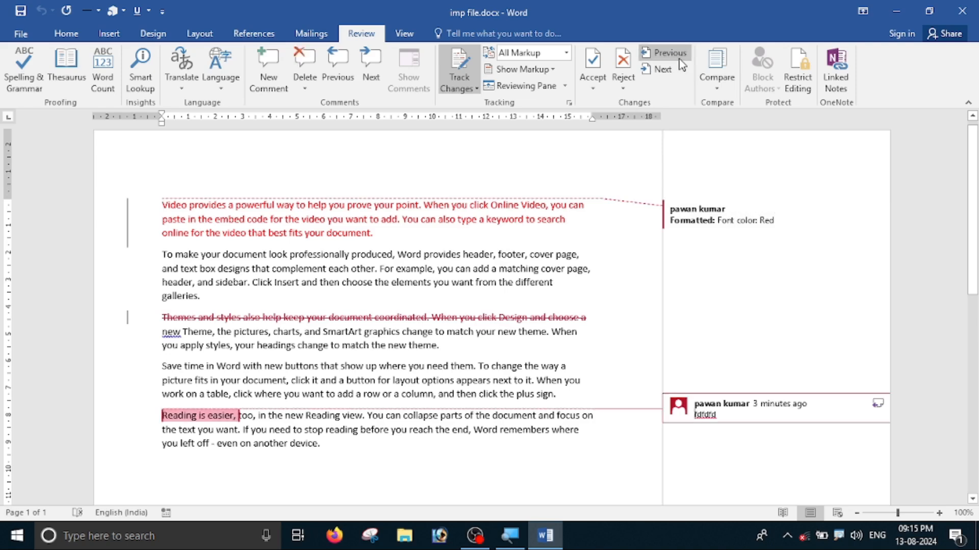
left_click(679, 59)
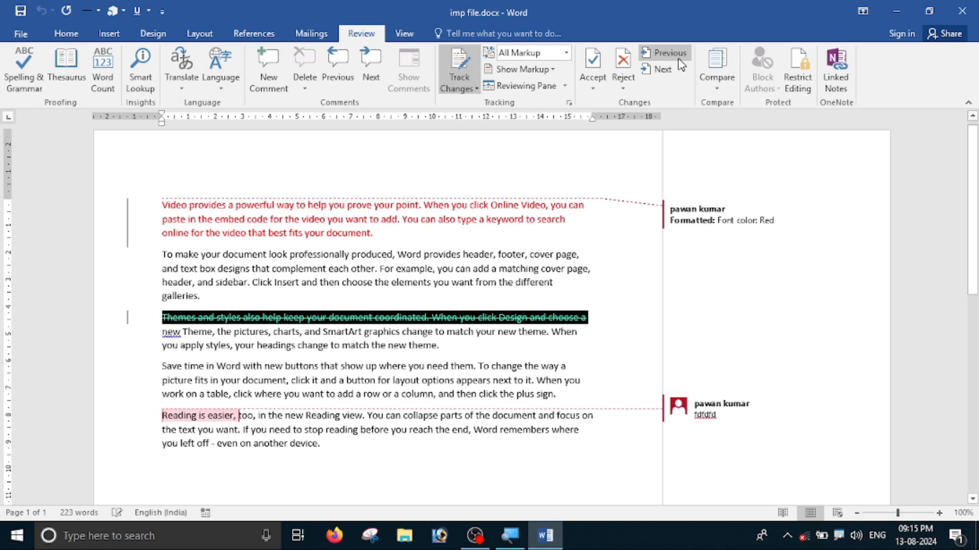
left_click(680, 59)
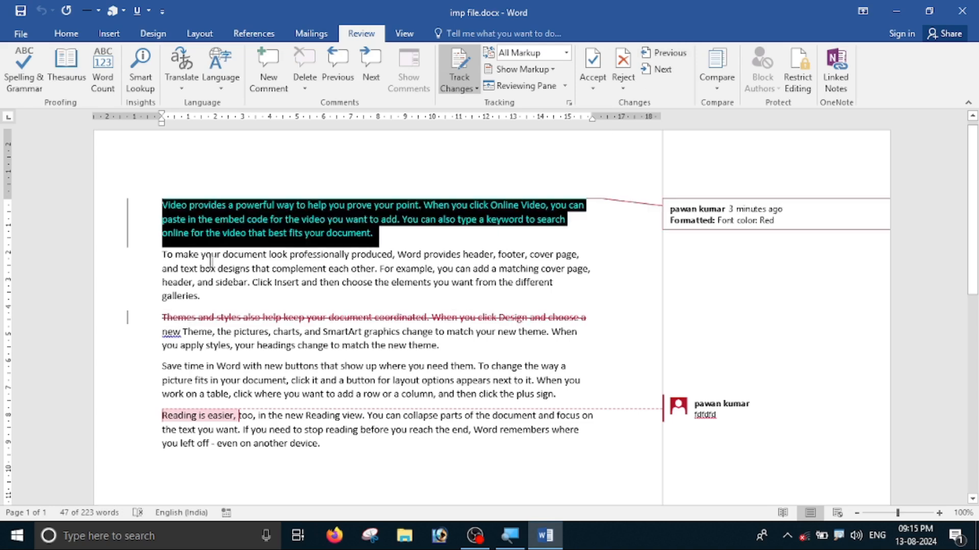
left_click(660, 70)
left_click(660, 70)
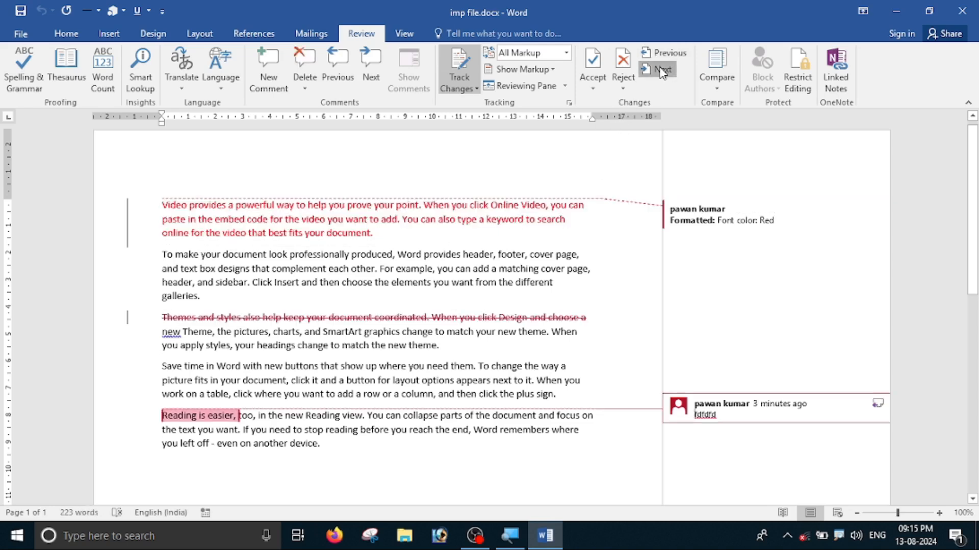
left_click(661, 71)
left_click(661, 70)
left_click(661, 70)
left_click(661, 71)
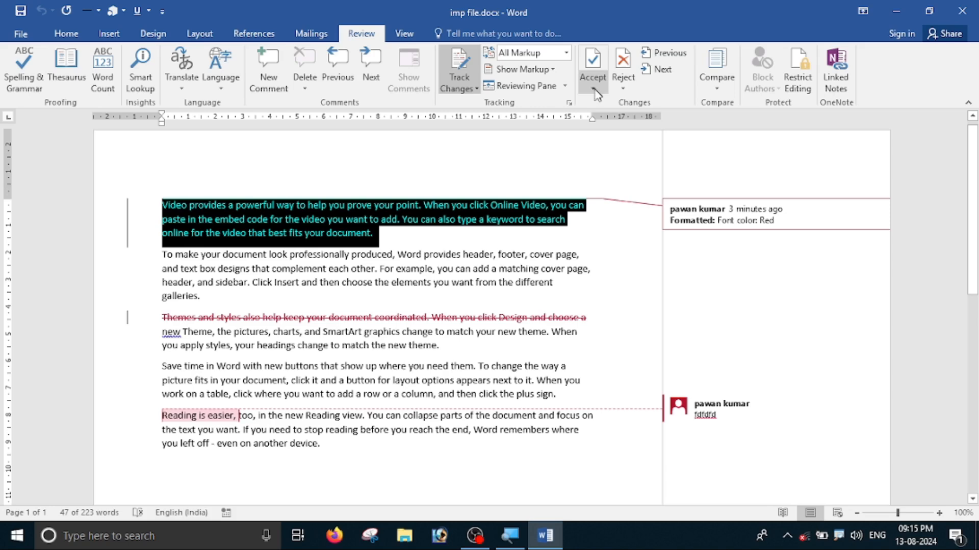
Step: Accept the first paragraph's font color change and move to the next change, and accept all remaining changes while stopping tracking
left_click(623, 88)
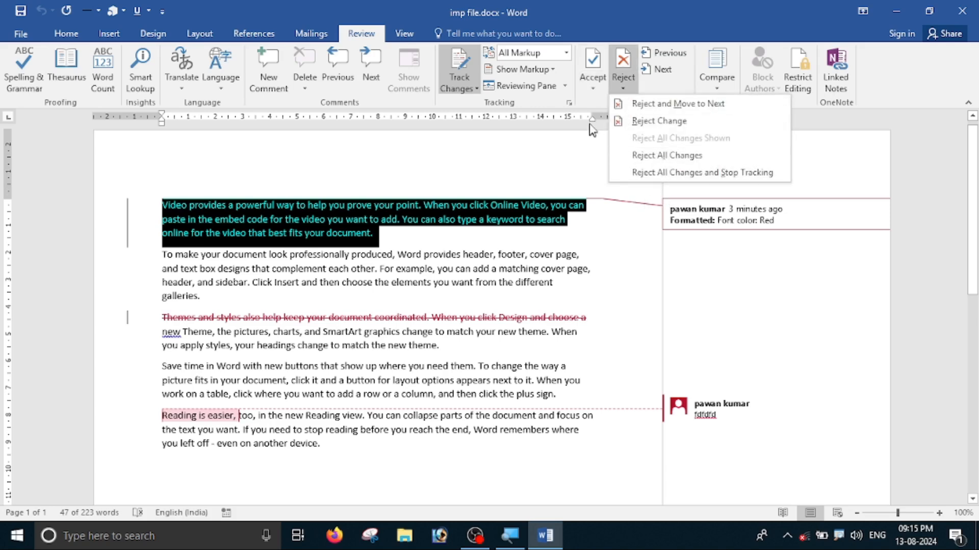
left_click(593, 89)
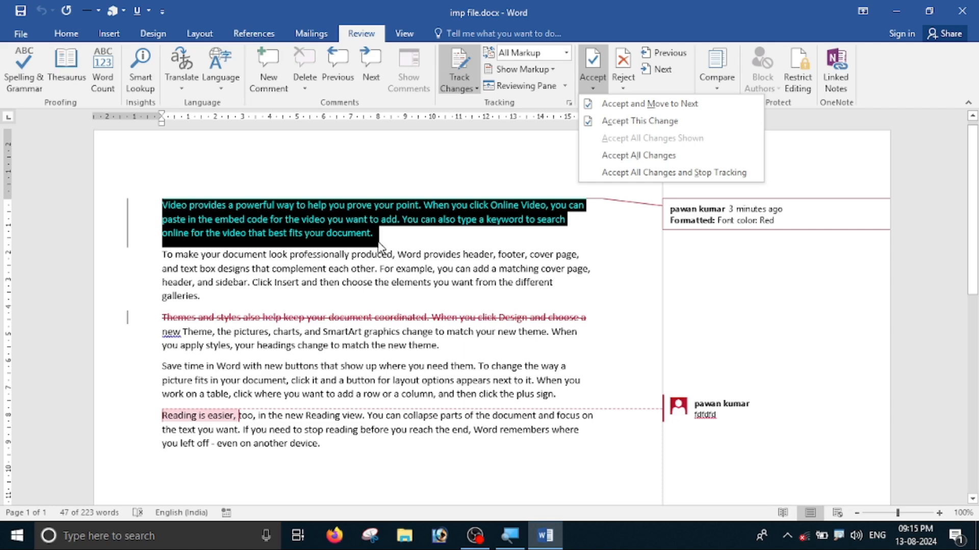
left_click(649, 104)
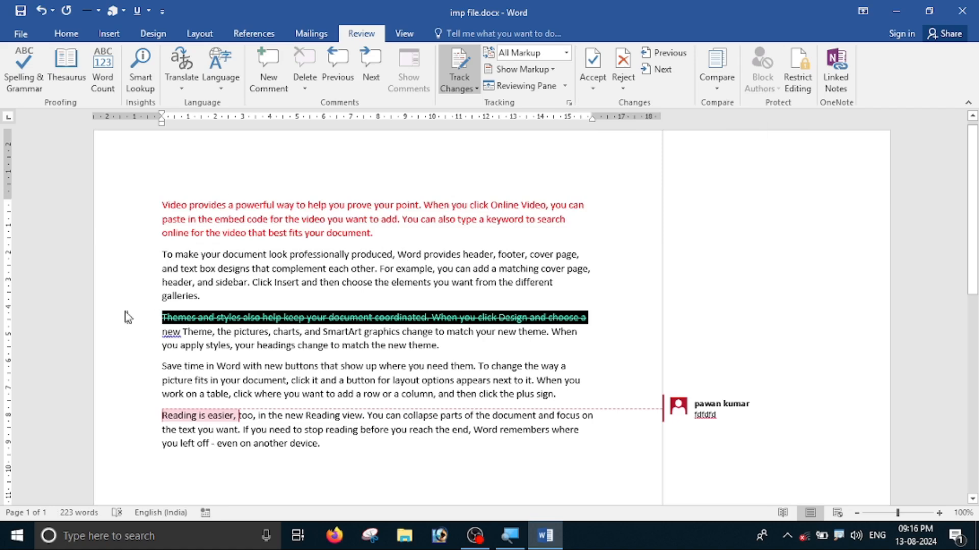
left_click(596, 94)
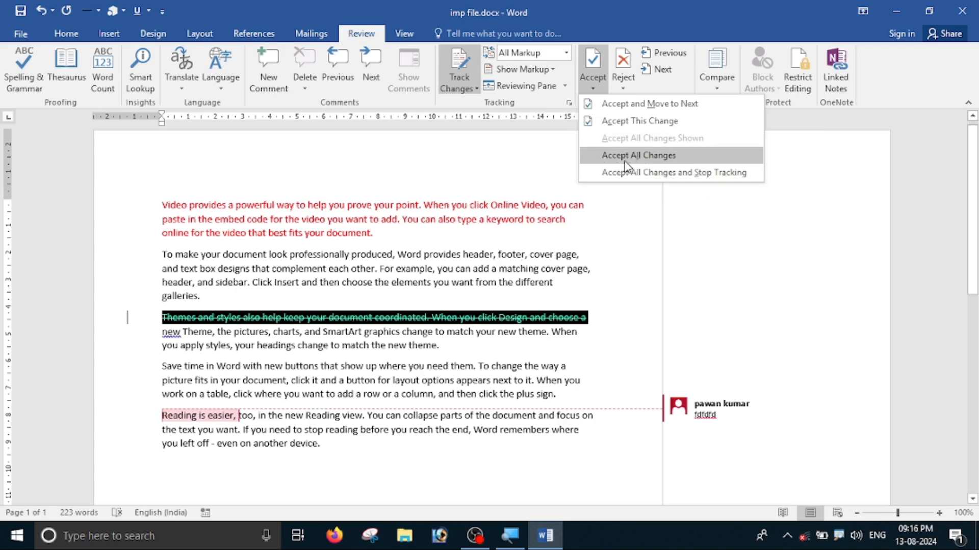
left_click(665, 162)
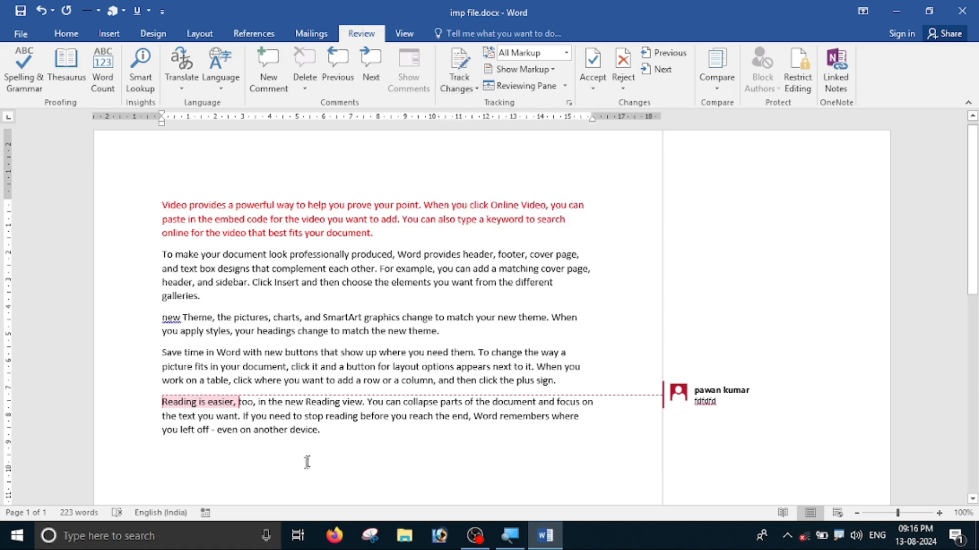
Step: Add the untracked sample text "flkjsdhfsadf" after the last sentence, followed by new paragraphs "Sdfjasdfa" and "Sdfajsdfs"
type("lkjsdhfsadf")
key("Return")
type("sdfjasdfa")
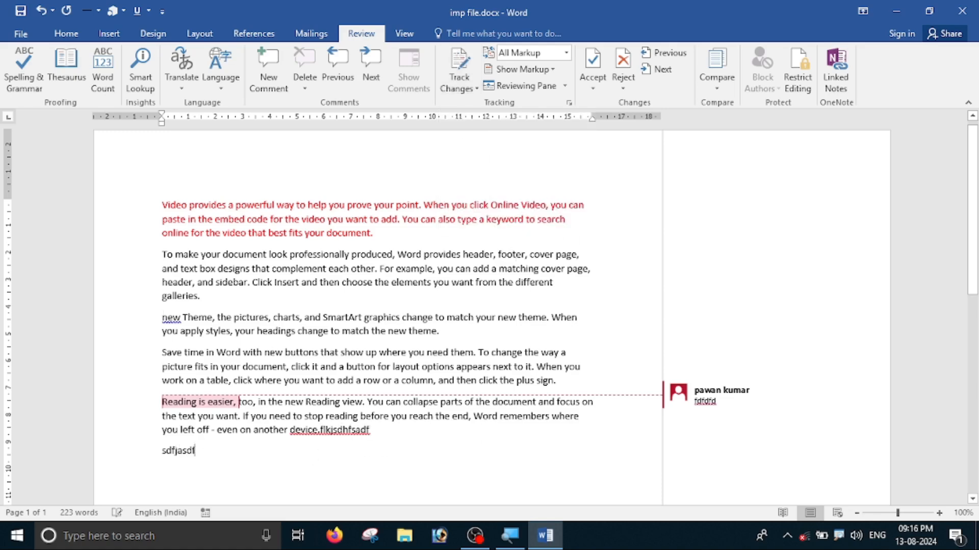
key("Return")
type("sdfajsdfs")
key("Return")
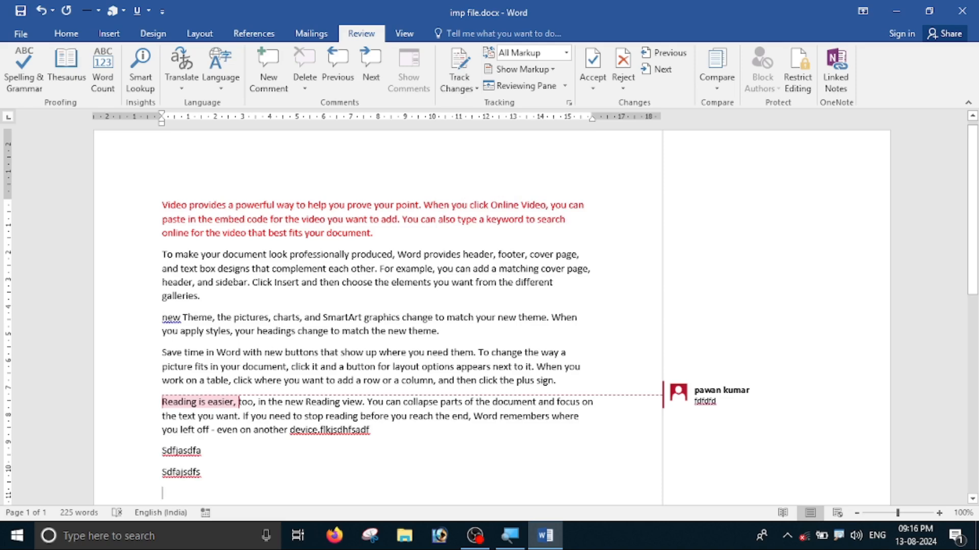